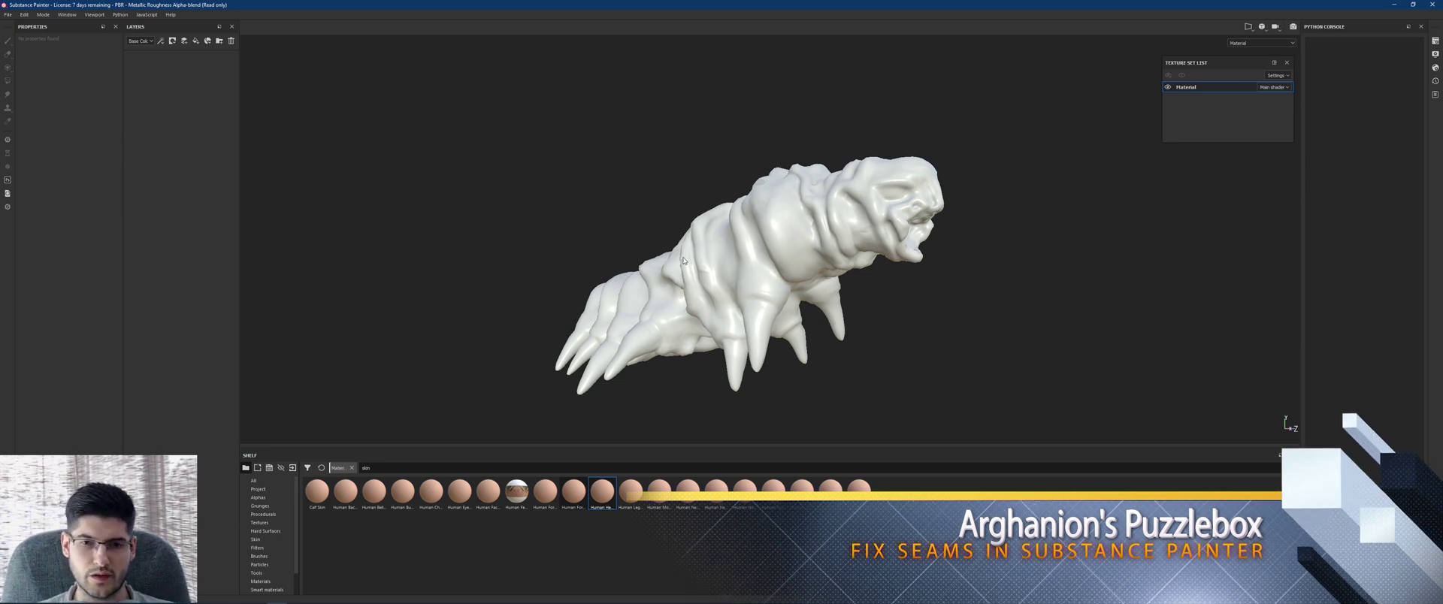
# Step: Examine the creature mesh from several sides in material view and with the checker pattern, ending back in material view
pyautogui.moveTo(683, 261)
pyautogui.keyDown('alt'); pyautogui.mouseDown()
pyautogui.moveTo(818, 275)
pyautogui.moveTo(684, 276)
pyautogui.mouseUp(); pyautogui.keyUp('alt')
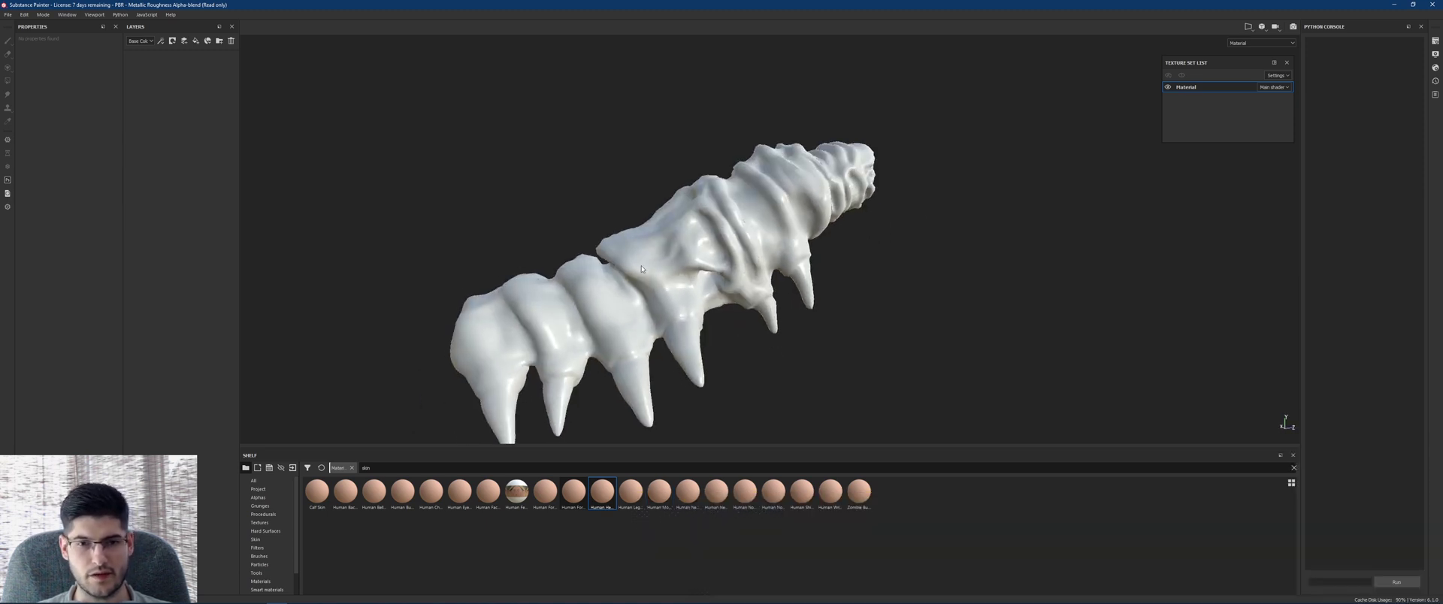
pyautogui.keyDown('alt'); pyautogui.moveTo(646, 269); pyautogui.dragTo(683, 252, button='middle'); pyautogui.keyUp('alt')
pyautogui.keyDown('alt'); pyautogui.moveTo(678, 283); pyautogui.dragTo(579, 202); pyautogui.keyUp('alt')
pyautogui.keyDown('alt'); pyautogui.moveTo(579, 202); pyautogui.dragTo(642, 265, button='right'); pyautogui.keyUp('alt')
pyautogui.keyDown('alt'); pyautogui.moveTo(642, 265); pyautogui.dragTo(551, 192); pyautogui.keyUp('alt')
pyautogui.press('m')
pyautogui.press('b')
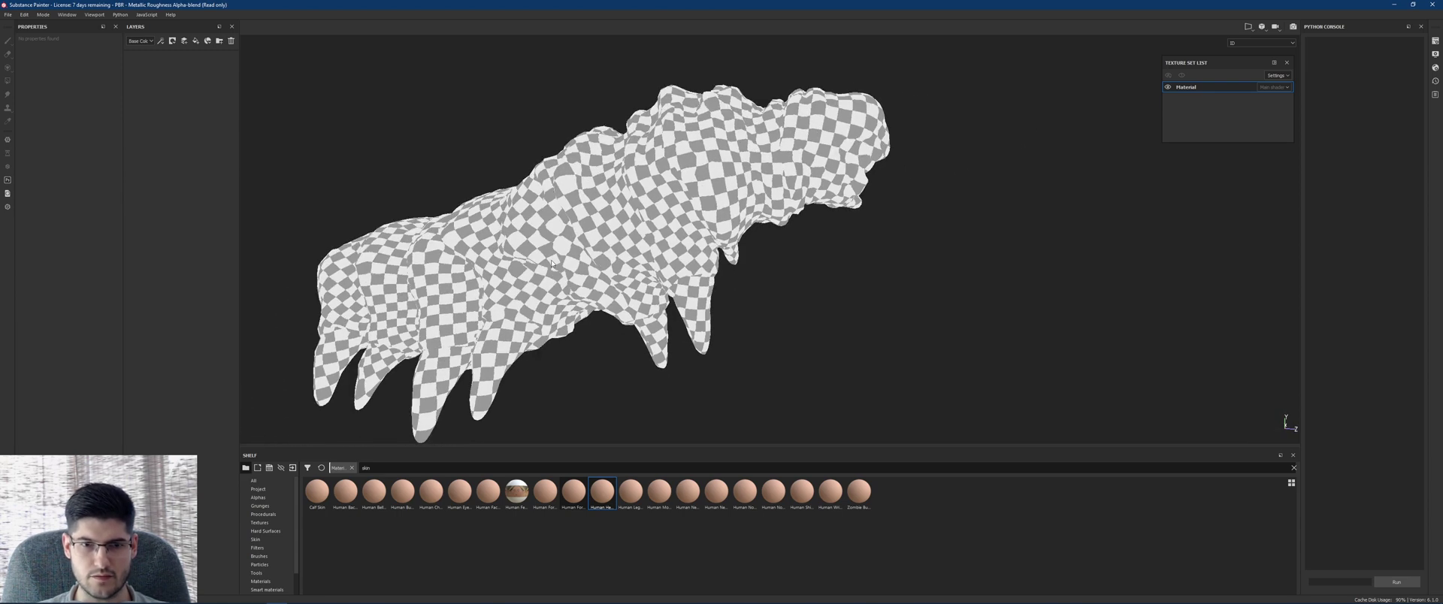
pyautogui.keyDown('alt'); pyautogui.moveTo(552, 264); pyautogui.dragTo(594, 261); pyautogui.keyUp('alt')
pyautogui.keyDown('alt'); pyautogui.moveTo(565, 190); pyautogui.dragTo(688, 187, button='middle'); pyautogui.keyUp('alt')
pyautogui.keyDown('alt'); pyautogui.moveTo(687, 188); pyautogui.dragTo(797, 300, button='right'); pyautogui.keyUp('alt')
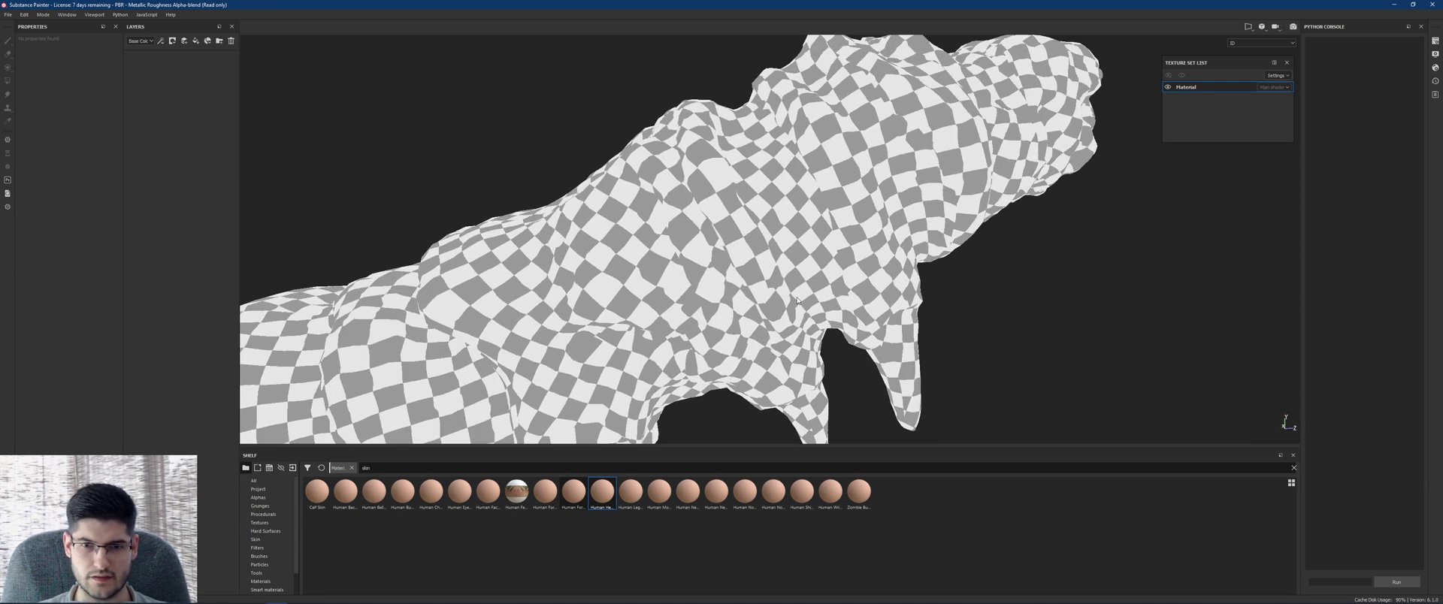
pyautogui.keyDown('alt'); pyautogui.moveTo(797, 300); pyautogui.dragTo(729, 159); pyautogui.keyUp('alt')
pyautogui.keyDown('alt'); pyautogui.moveTo(810, 202); pyautogui.dragTo(758, 157); pyautogui.keyUp('alt')
pyautogui.press('m')
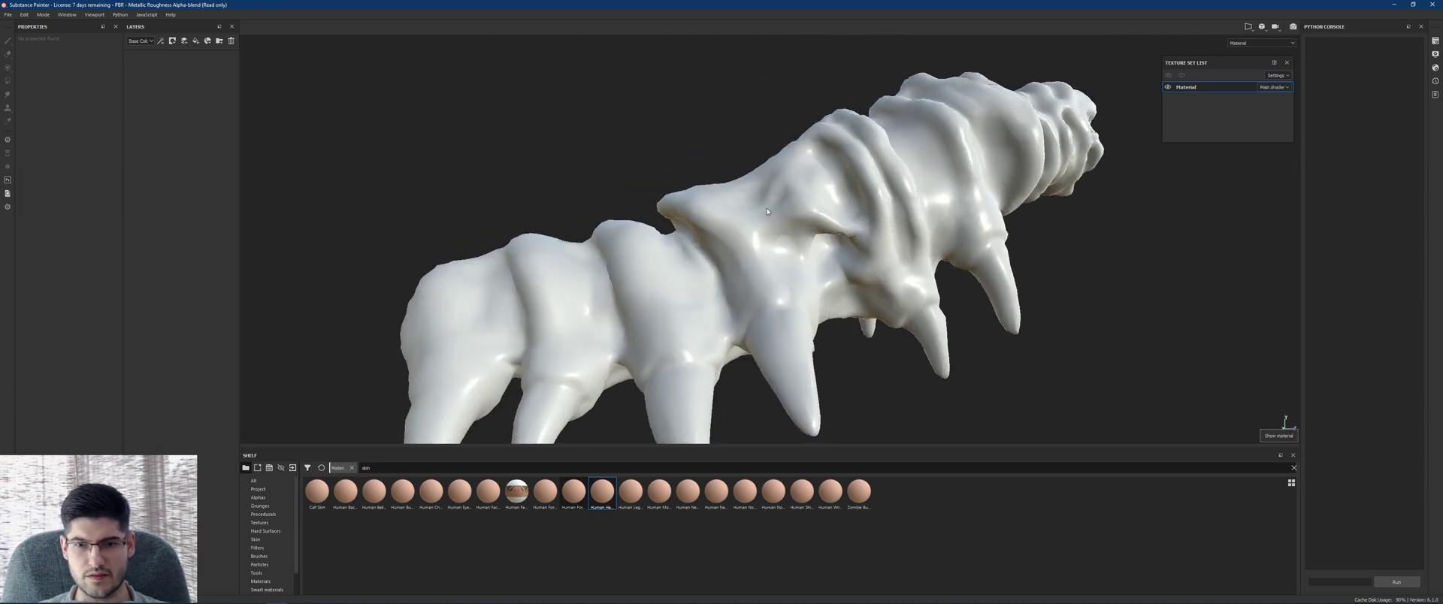
# Step: Inspect the creature's legs and their joints with the body up close
pyautogui.keyDown('alt'); pyautogui.moveTo(757, 212); pyautogui.dragTo(724, 157, button='middle'); pyautogui.keyUp('alt')
pyautogui.scroll(4, 724, 188)
pyautogui.keyDown('alt'); pyautogui.moveTo(748, 207); pyautogui.dragTo(706, 225); pyautogui.keyUp('alt')
pyautogui.keyDown('alt'); pyautogui.moveTo(707, 226); pyautogui.dragTo(819, 194, button='middle'); pyautogui.keyUp('alt')
pyautogui.keyDown('alt'); pyautogui.moveTo(819, 194); pyautogui.dragTo(654, 194); pyautogui.keyUp('alt')
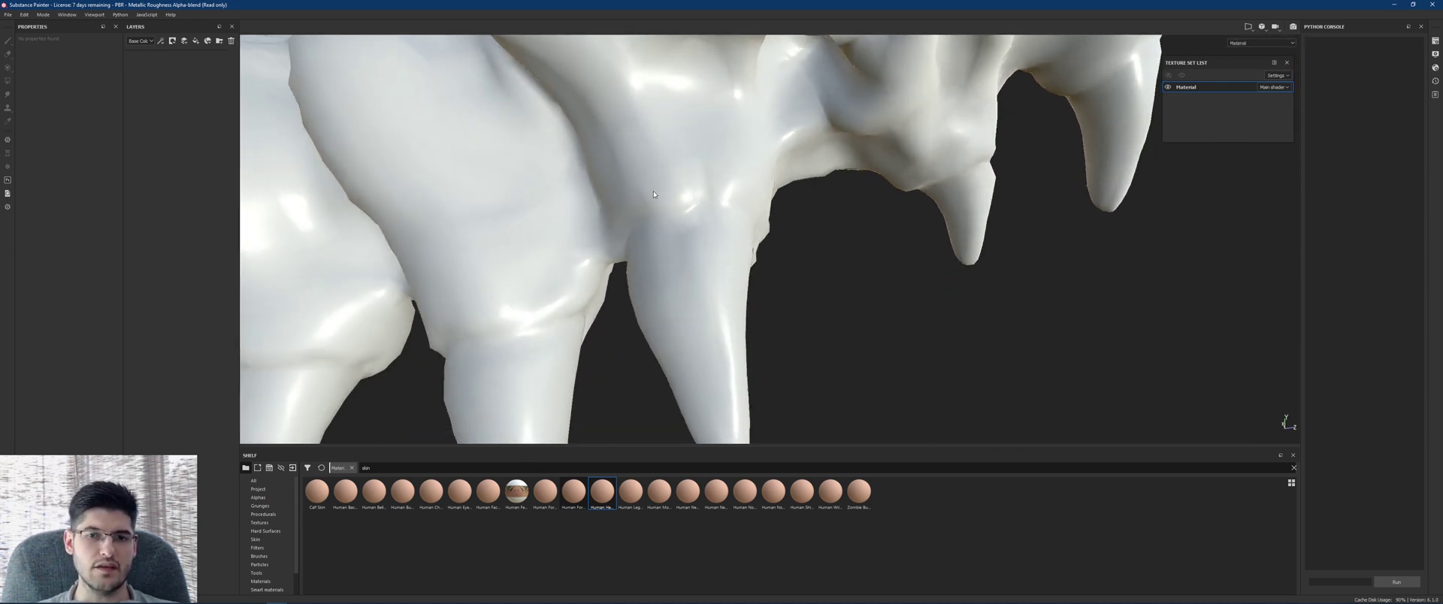
pyautogui.keyDown('alt'); pyautogui.moveTo(706, 161); pyautogui.dragTo(662, 218); pyautogui.keyUp('alt')
pyautogui.scroll(-2, 662, 218)
pyautogui.keyDown('alt'); pyautogui.moveTo(626, 334); pyautogui.dragTo(638, 353, button='middle'); pyautogui.keyUp('alt')
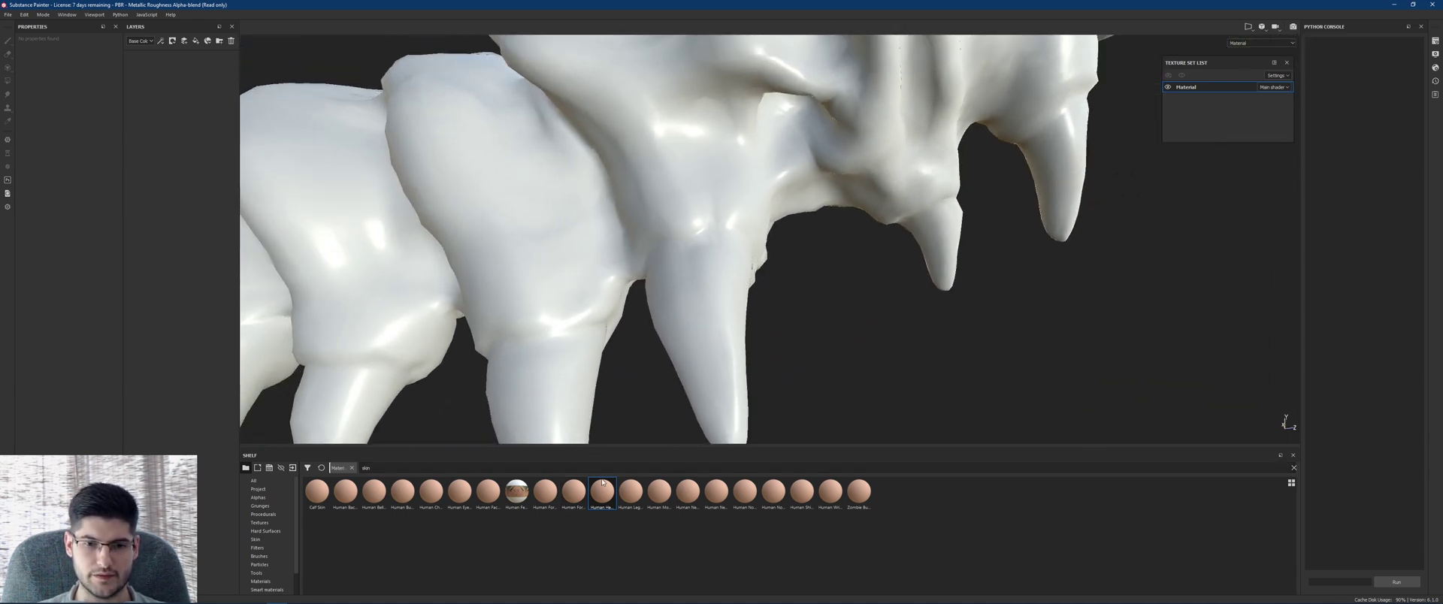
# Step: Add the Human Head Bald Skin material as a fill layer and look closely at the leg seams
pyautogui.moveTo(602, 491); pyautogui.dragTo(147, 124)
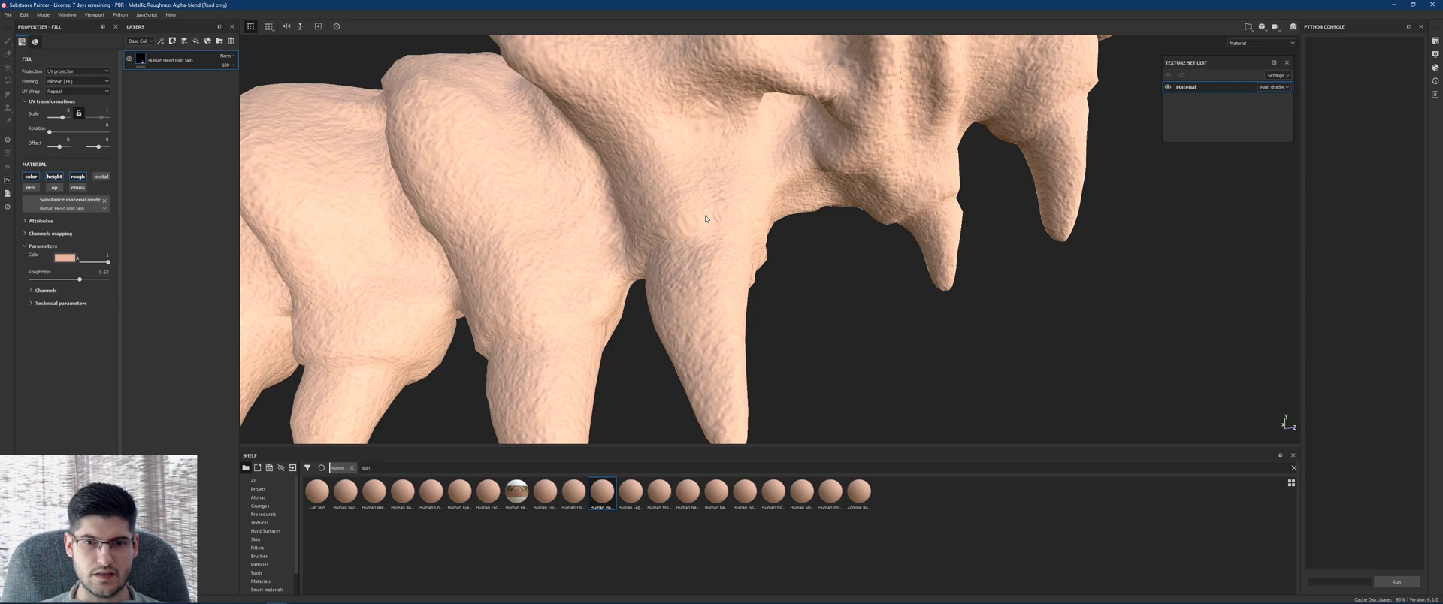
pyautogui.scroll(2, 706, 219)
pyautogui.keyDown('alt'); pyautogui.moveTo(548, 263); pyautogui.dragTo(801, 130, button='middle'); pyautogui.keyUp('alt')
pyautogui.scroll(2, 807, 229)
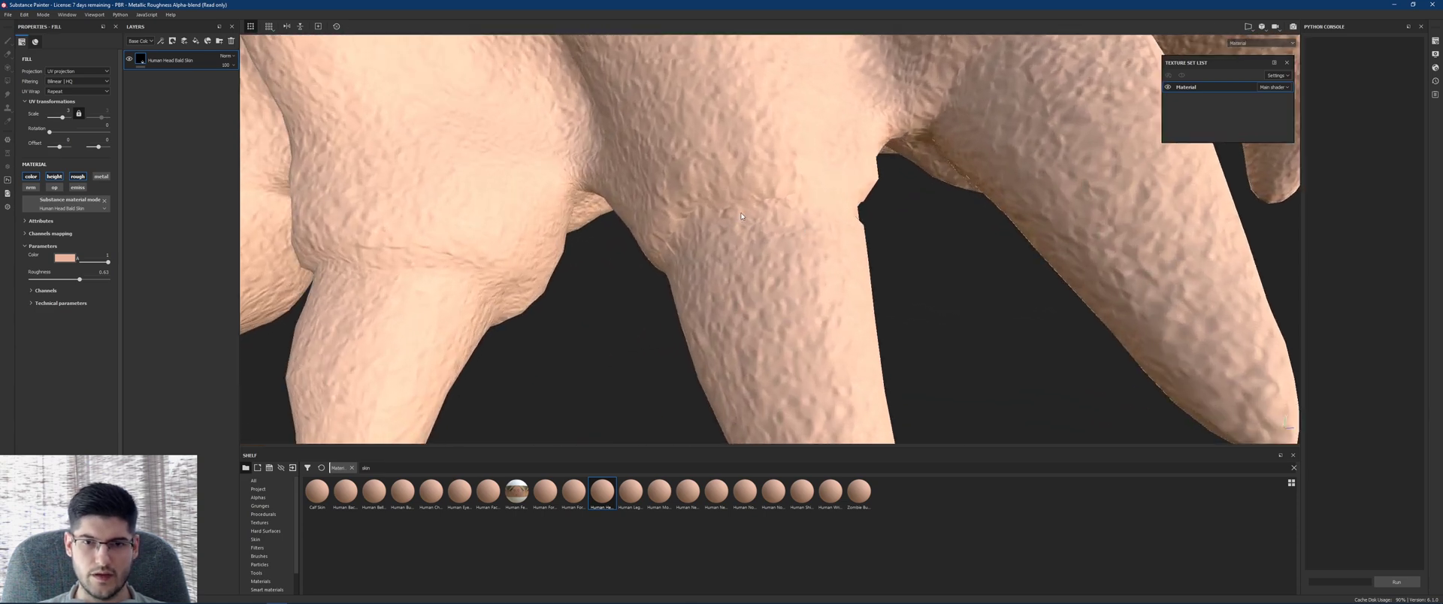
pyautogui.moveTo(741, 215)
pyautogui.keyDown('alt'); pyautogui.mouseDown()
pyautogui.moveTo(728, 138)
pyautogui.moveTo(722, 210)
pyautogui.mouseUp(); pyautogui.keyUp('alt')
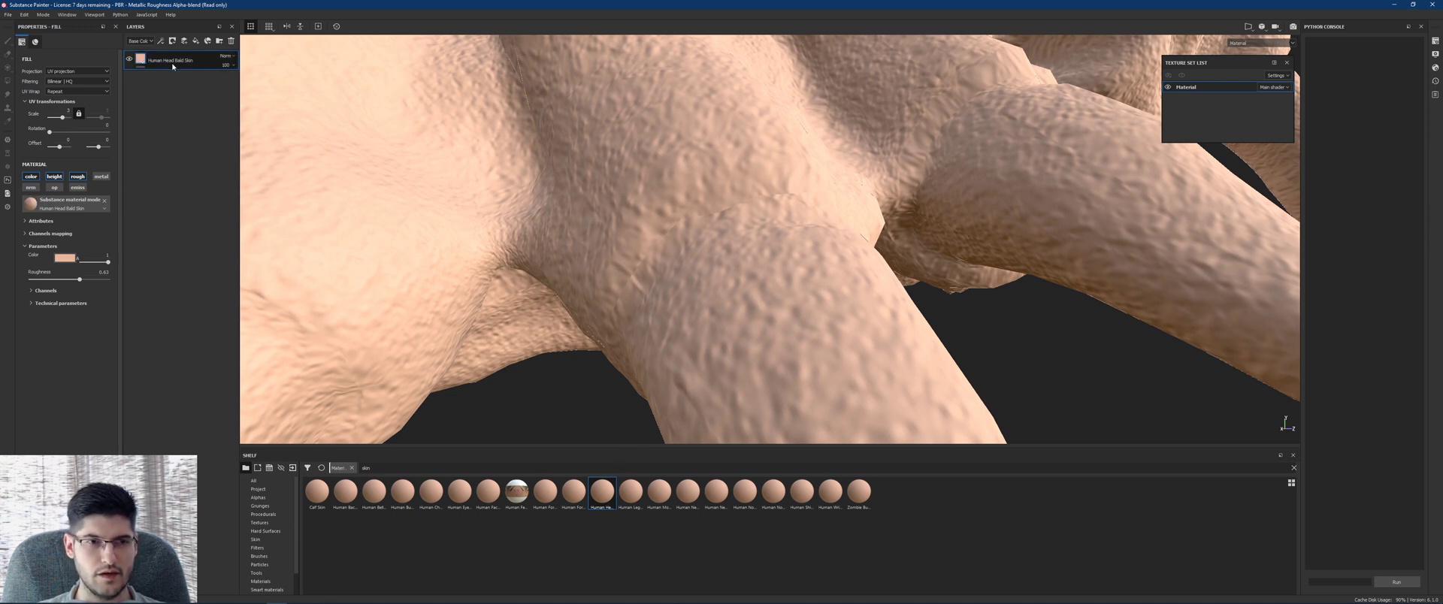
pyautogui.scroll(-3, 363, 142)
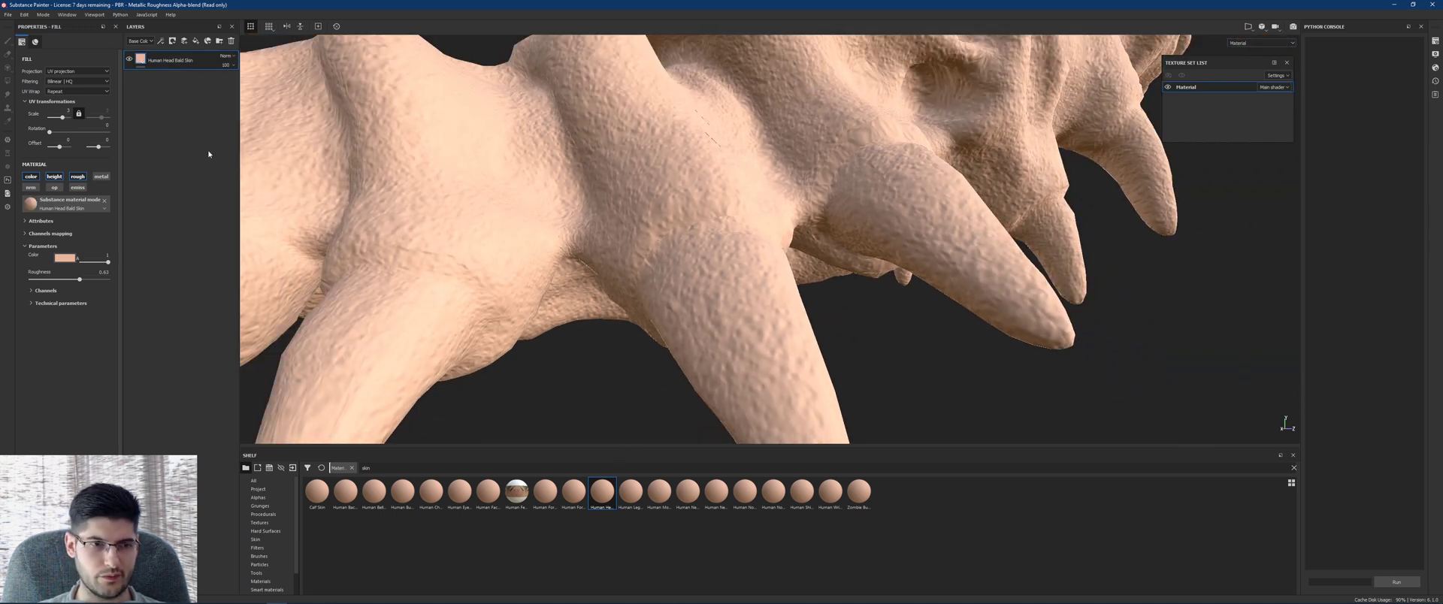
# Step: Change the skin fill layer's color to a more saturated orange-brown
pyautogui.click(67, 258)
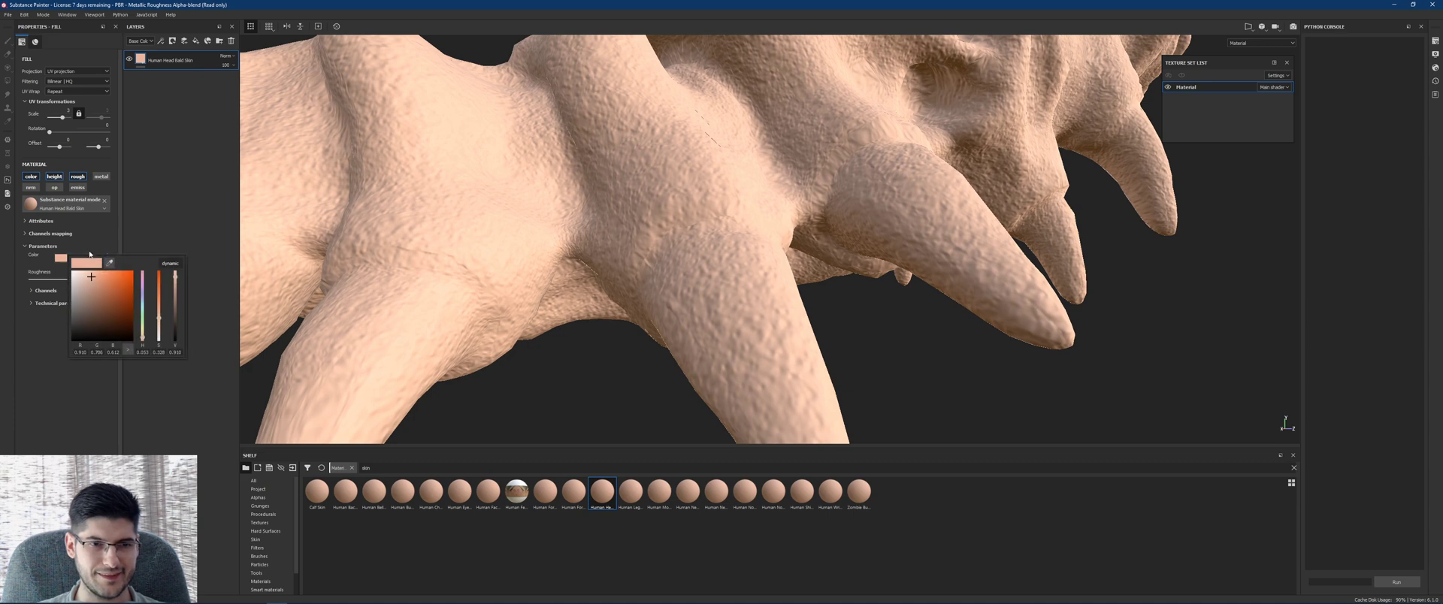
pyautogui.click(112, 308)
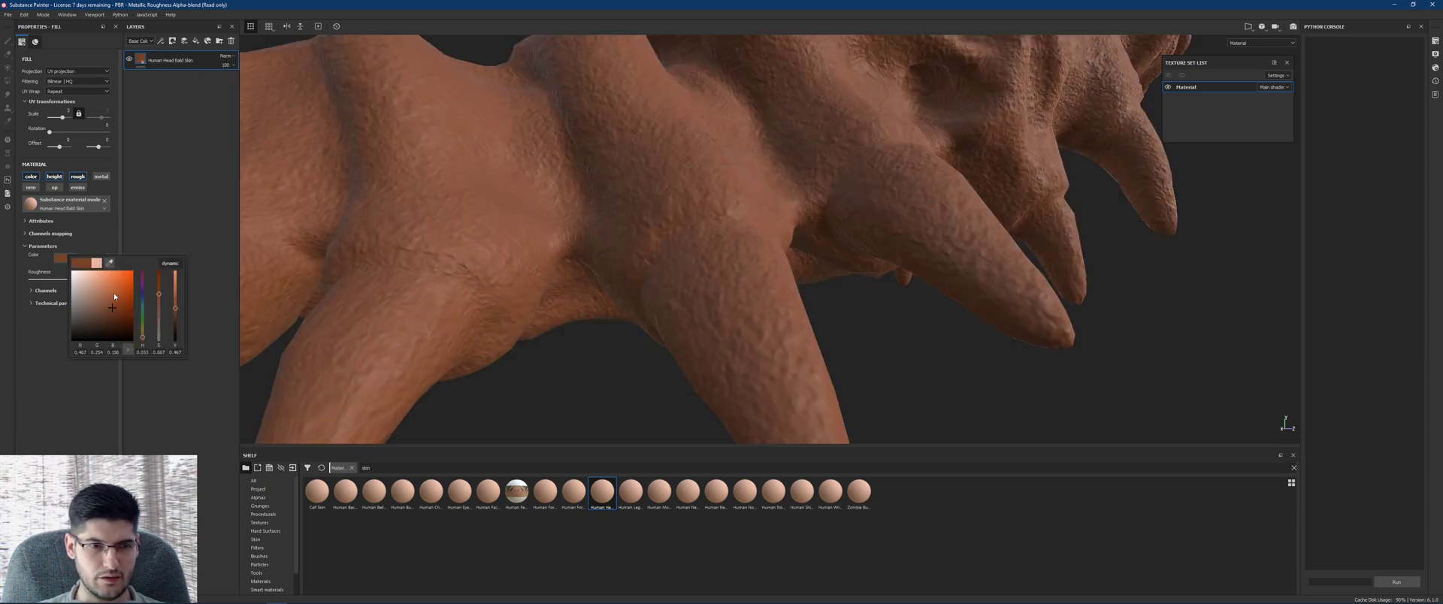
pyautogui.click(115, 295)
pyautogui.keyDown('alt'); pyautogui.moveTo(613, 225); pyautogui.dragTo(686, 230); pyautogui.keyUp('alt')
pyautogui.scroll(3, 687, 231)
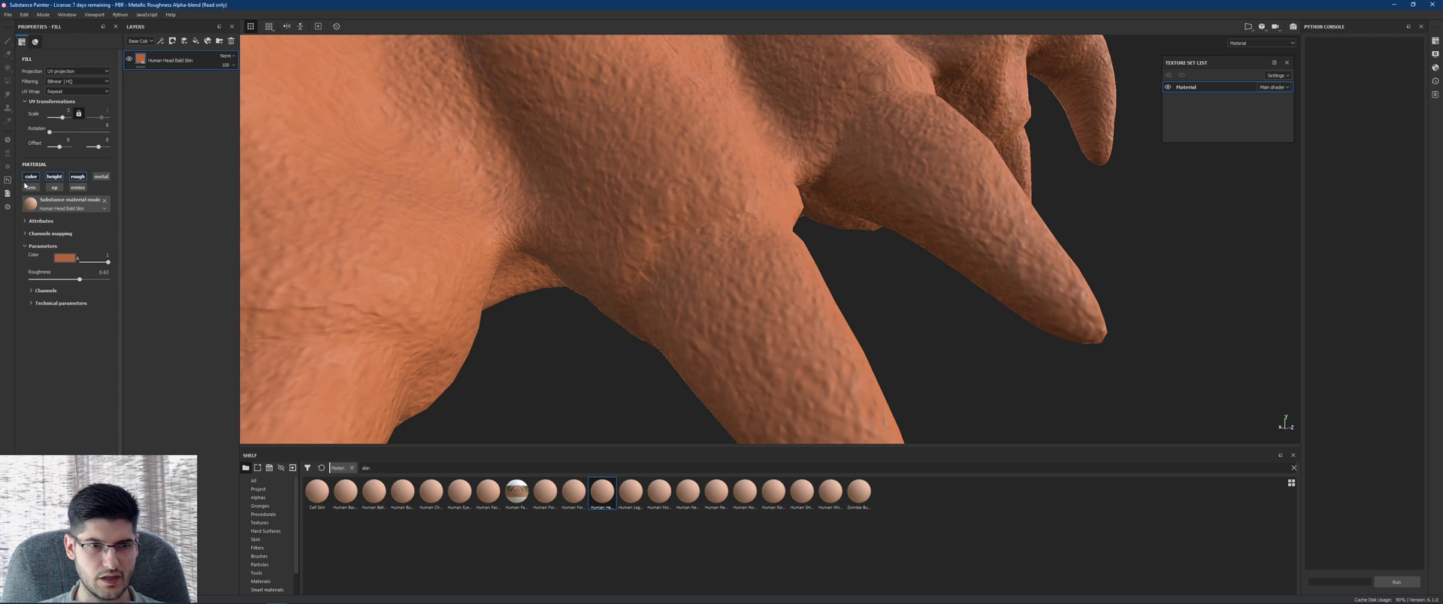
# Step: Compare the leg seam with the skin layer's height channel switched off and back on
pyautogui.click(54, 177)
pyautogui.keyDown('alt'); pyautogui.moveTo(661, 203); pyautogui.dragTo(514, 315); pyautogui.keyUp('alt')
pyautogui.click(63, 177)
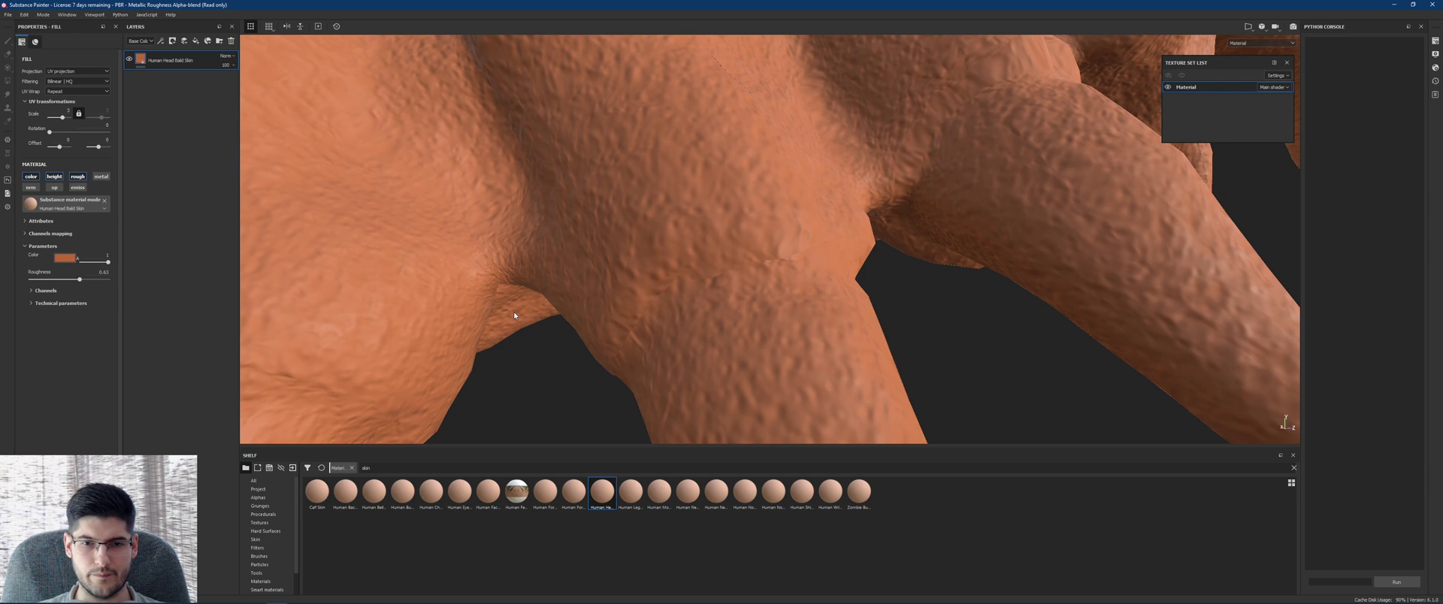
pyautogui.moveTo(641, 266)
pyautogui.keyDown('alt'); pyautogui.mouseDown()
pyautogui.moveTo(786, 259)
pyautogui.moveTo(652, 263)
pyautogui.mouseUp(); pyautogui.keyUp('alt')
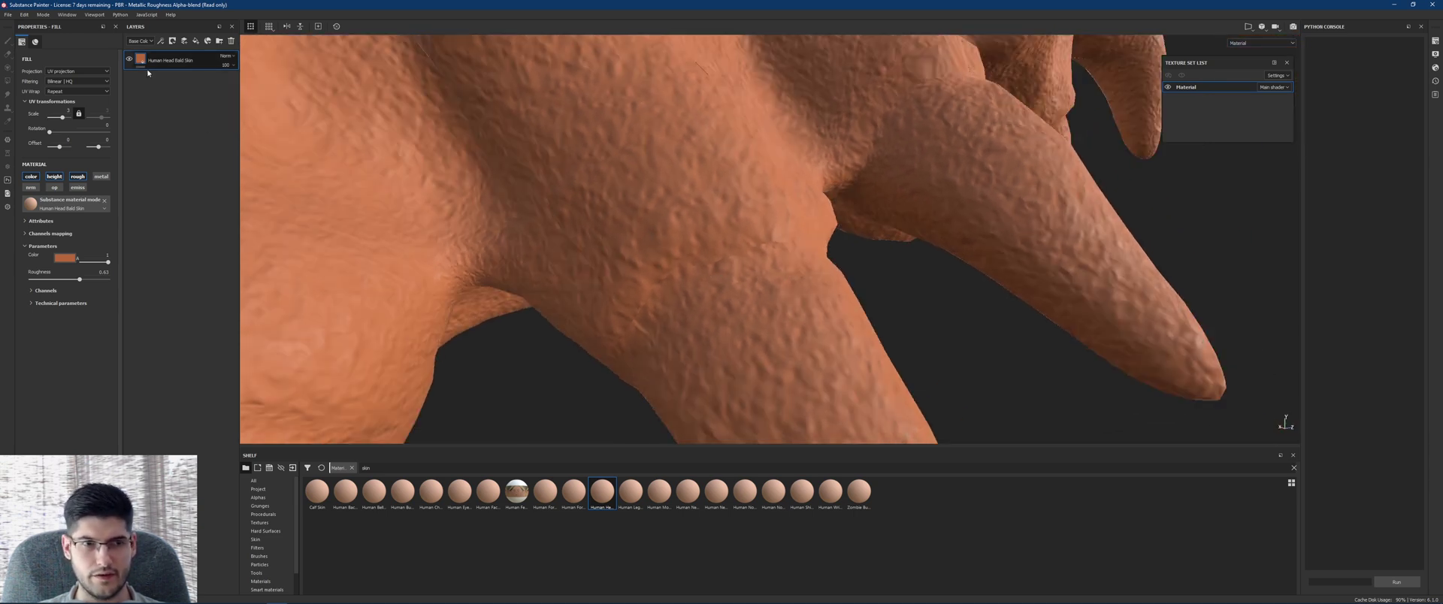
# Step: Add a paint layer above the skin layer and set its Base Color and Height blending to Passthrough
pyautogui.click(188, 43)
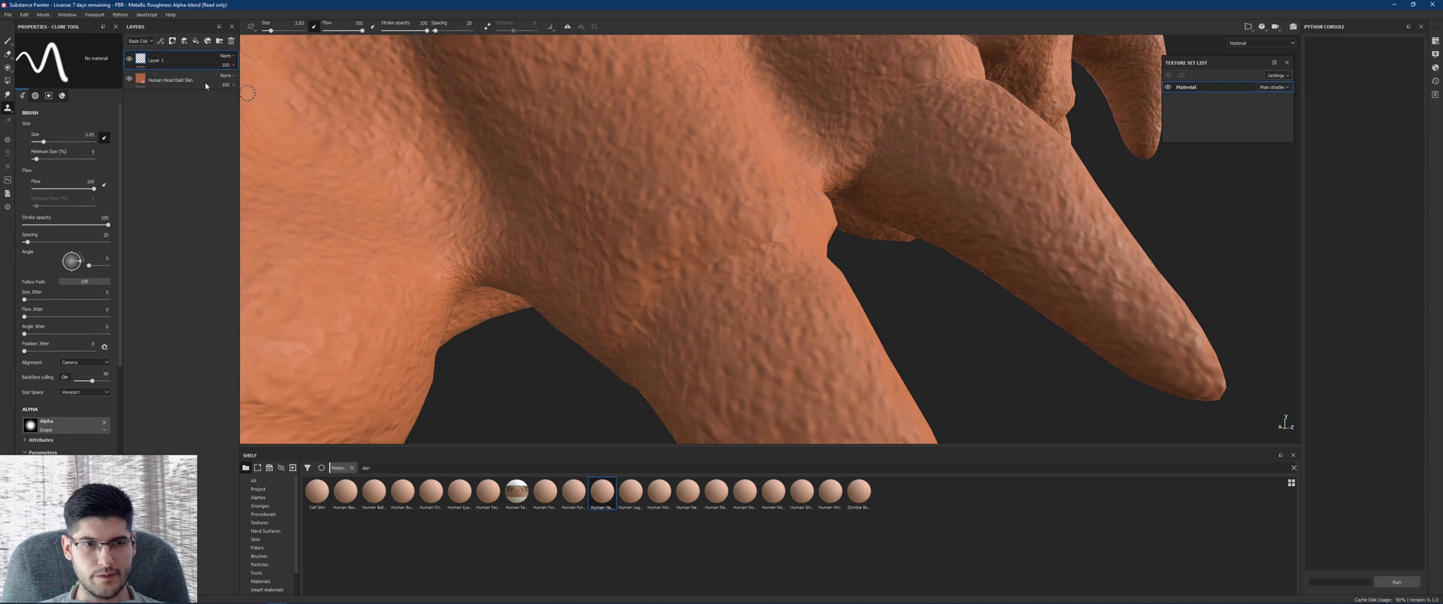
pyautogui.click(140, 42)
pyautogui.click(164, 130)
pyautogui.click(227, 55)
pyautogui.click(229, 71)
pyautogui.click(146, 54)
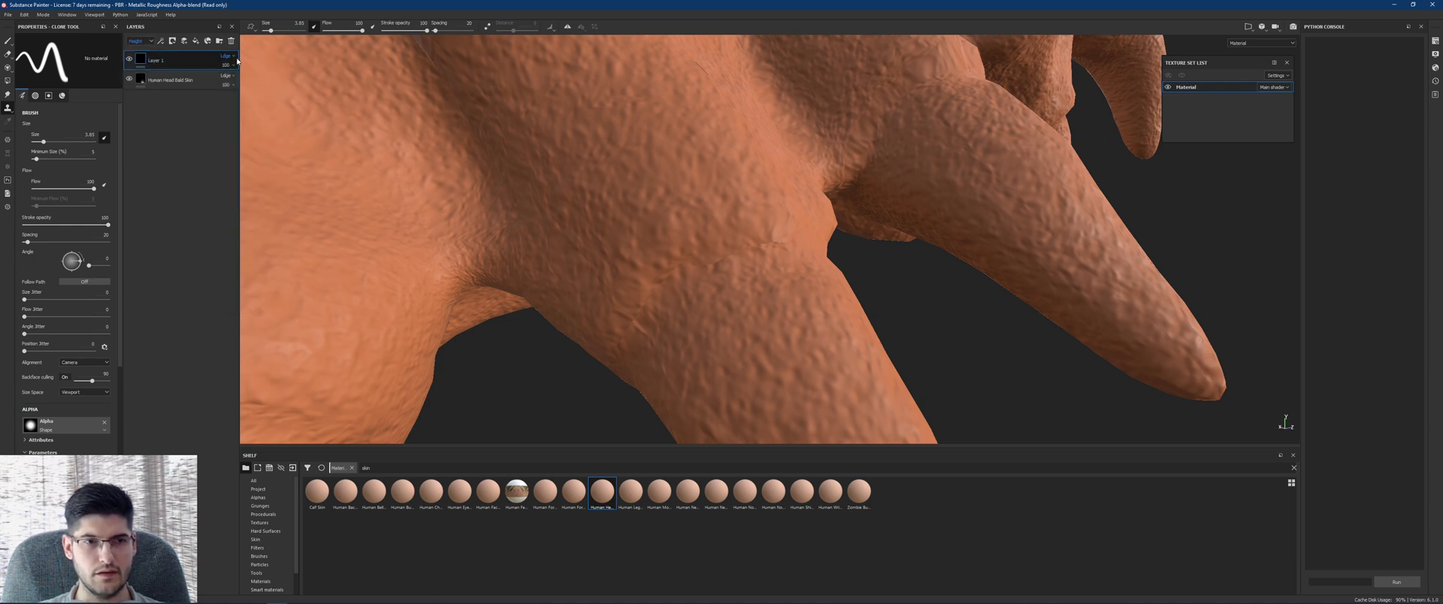
pyautogui.click(233, 57)
pyautogui.click(230, 71)
# Step: Set Layer 1's blending mode to Passthrough for the Roughness and Metallic channels
pyautogui.click(140, 40)
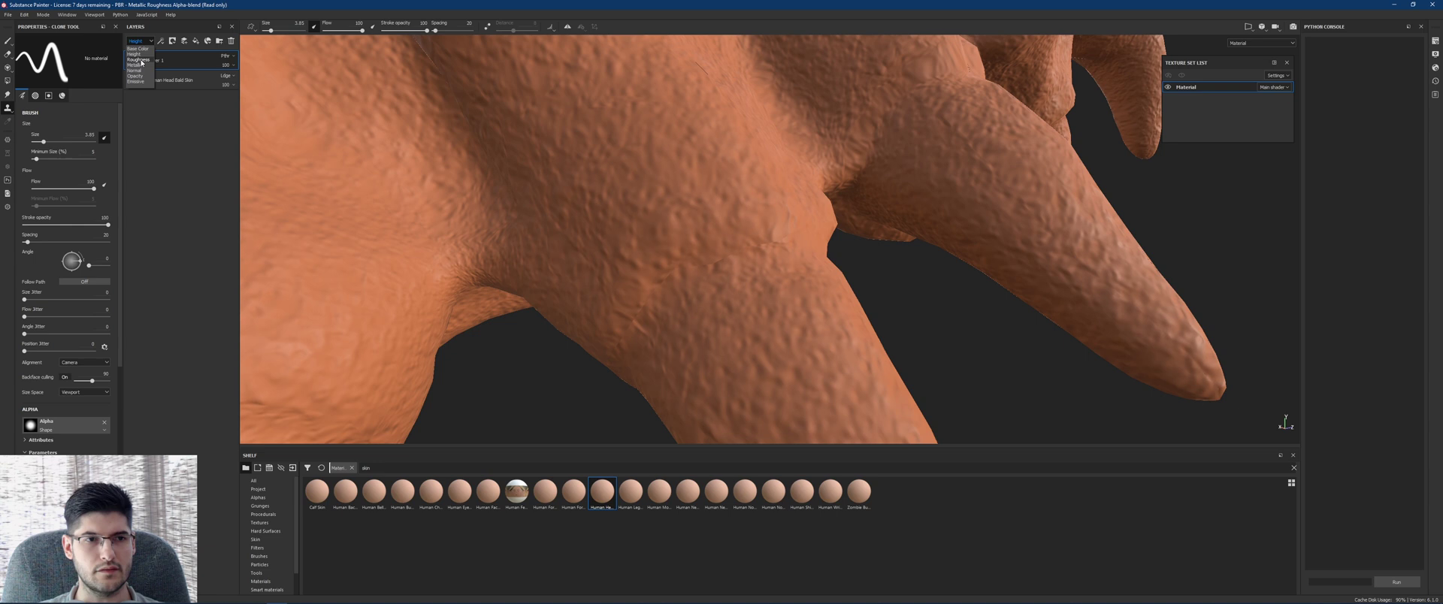
pyautogui.click(141, 62)
pyautogui.click(225, 55)
pyautogui.click(229, 71)
pyautogui.click(140, 40)
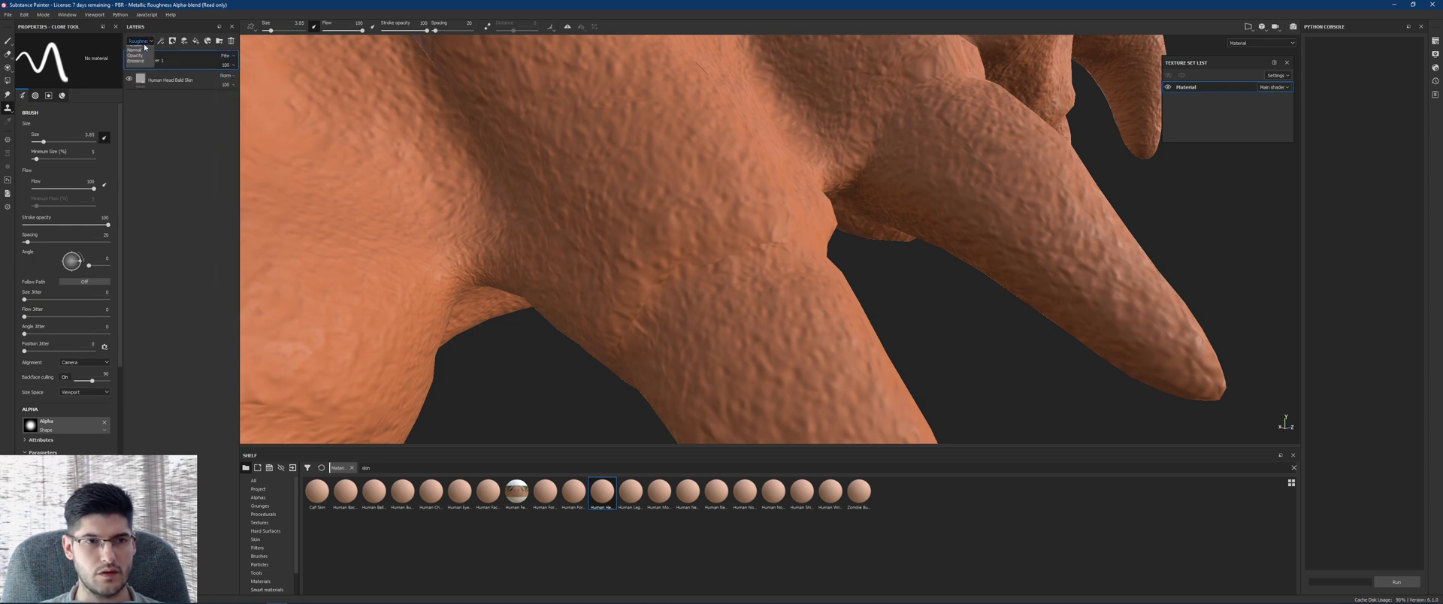
pyautogui.click(142, 69)
pyautogui.click(226, 56)
pyautogui.click(230, 72)
# Step: Set Layer 1's blending mode to Passthrough for the Normal channel
pyautogui.click(140, 41)
pyautogui.click(141, 76)
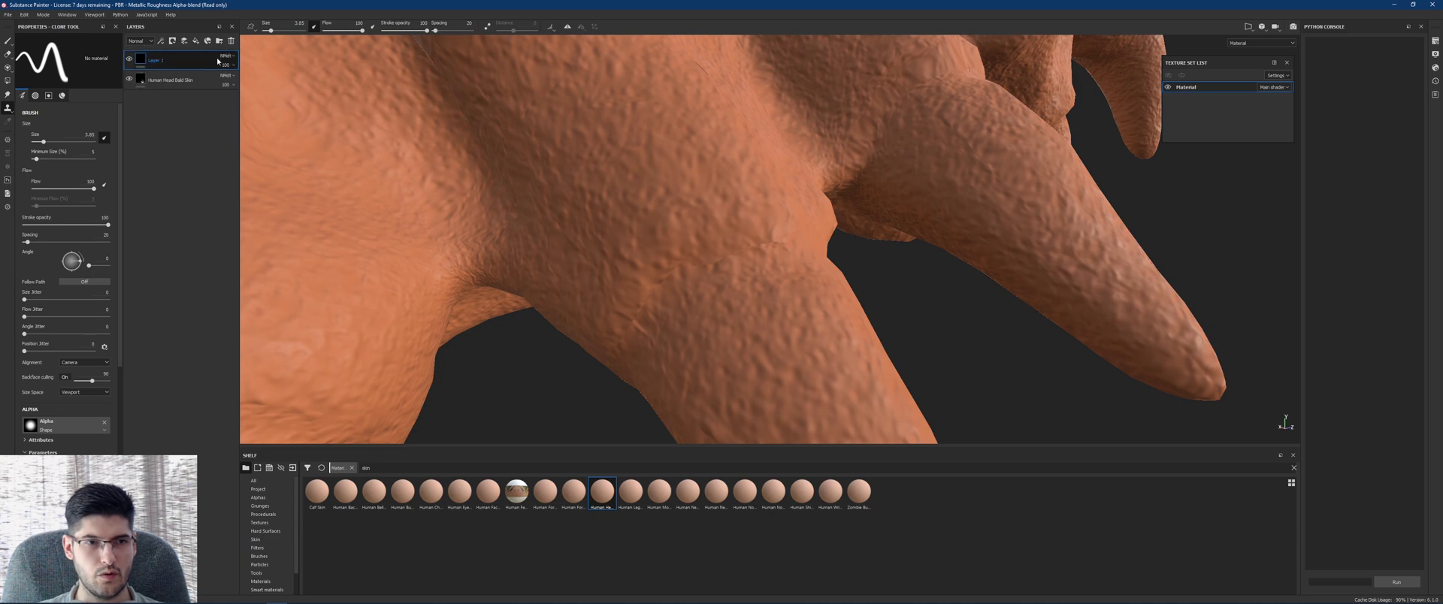
pyautogui.click(225, 55)
pyautogui.click(229, 72)
# Step: Set Layer 1 to Passthrough for the last channel in the list and return the layer stack to Base Color
pyautogui.scroll(-4, 639, 284)
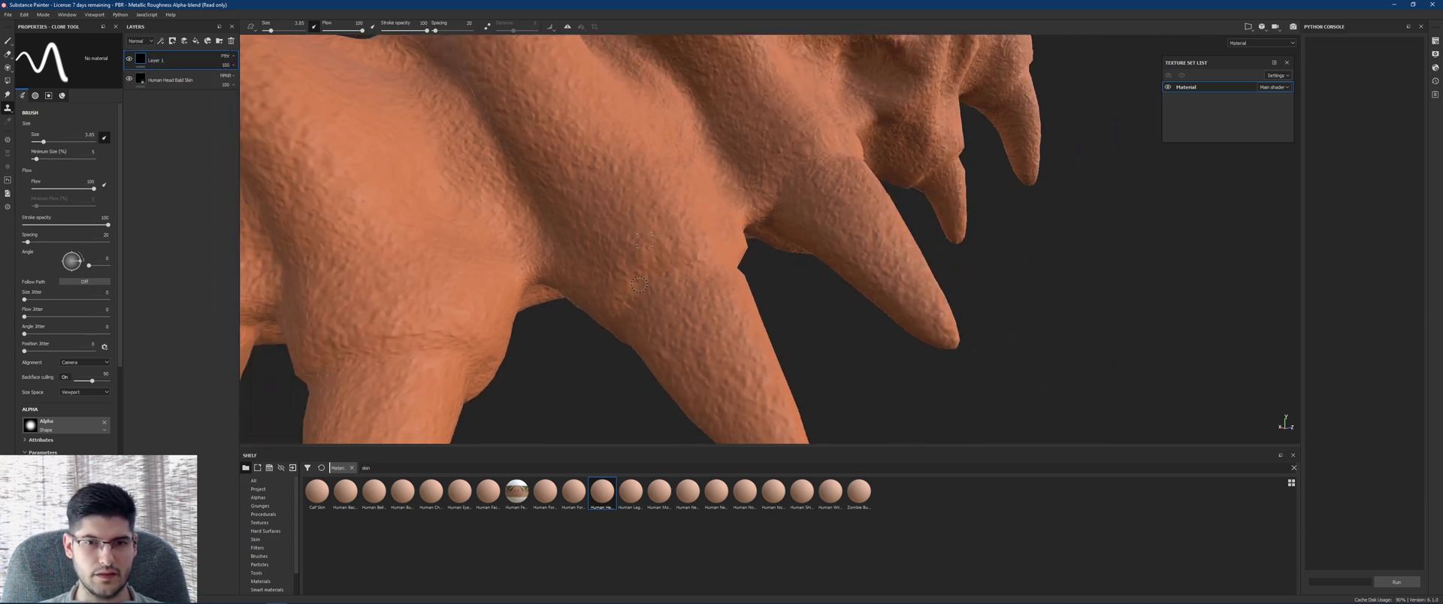
pyautogui.keyDown('alt'); pyautogui.moveTo(639, 284); pyautogui.dragTo(627, 262); pyautogui.keyUp('alt')
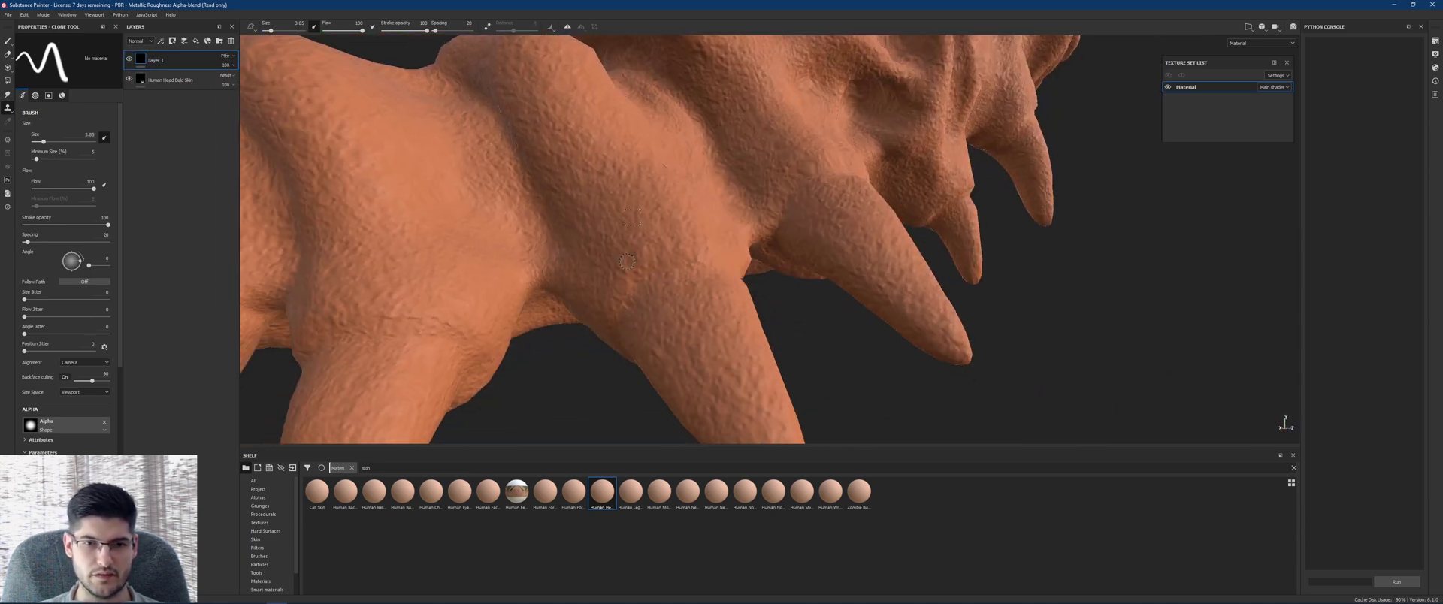
pyautogui.click(140, 41)
pyautogui.click(140, 84)
pyautogui.click(225, 56)
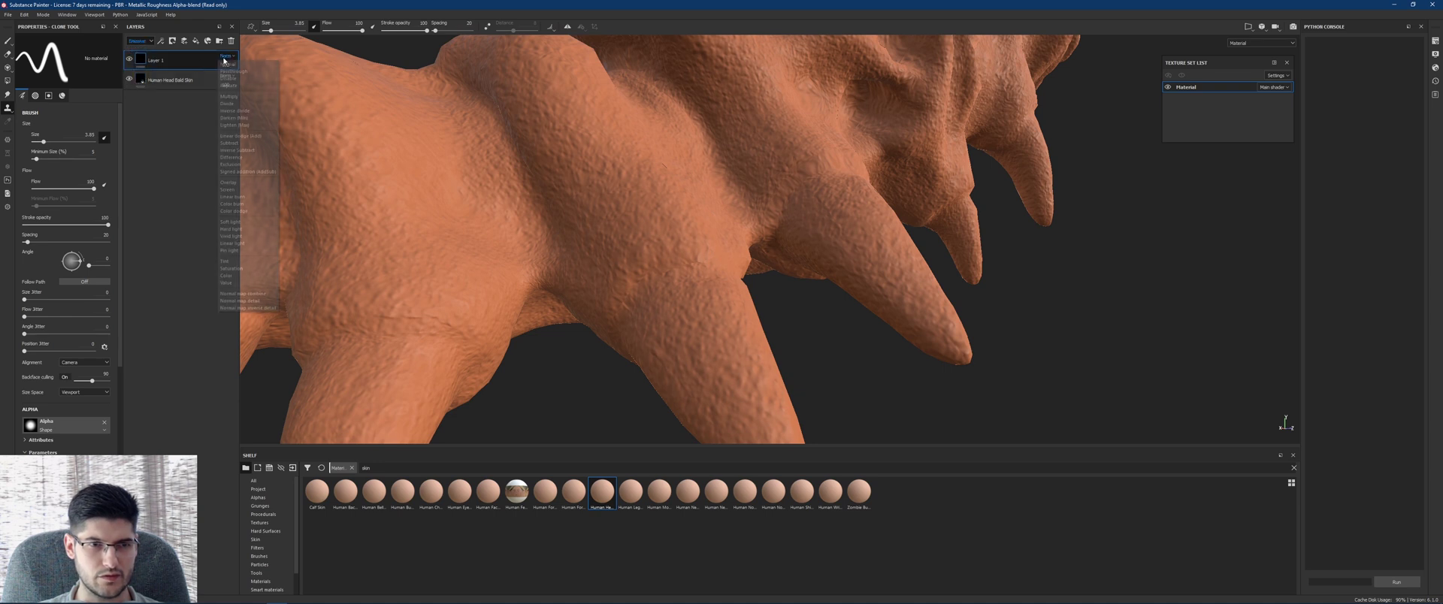
pyautogui.click(229, 72)
pyautogui.click(140, 41)
pyautogui.click(142, 49)
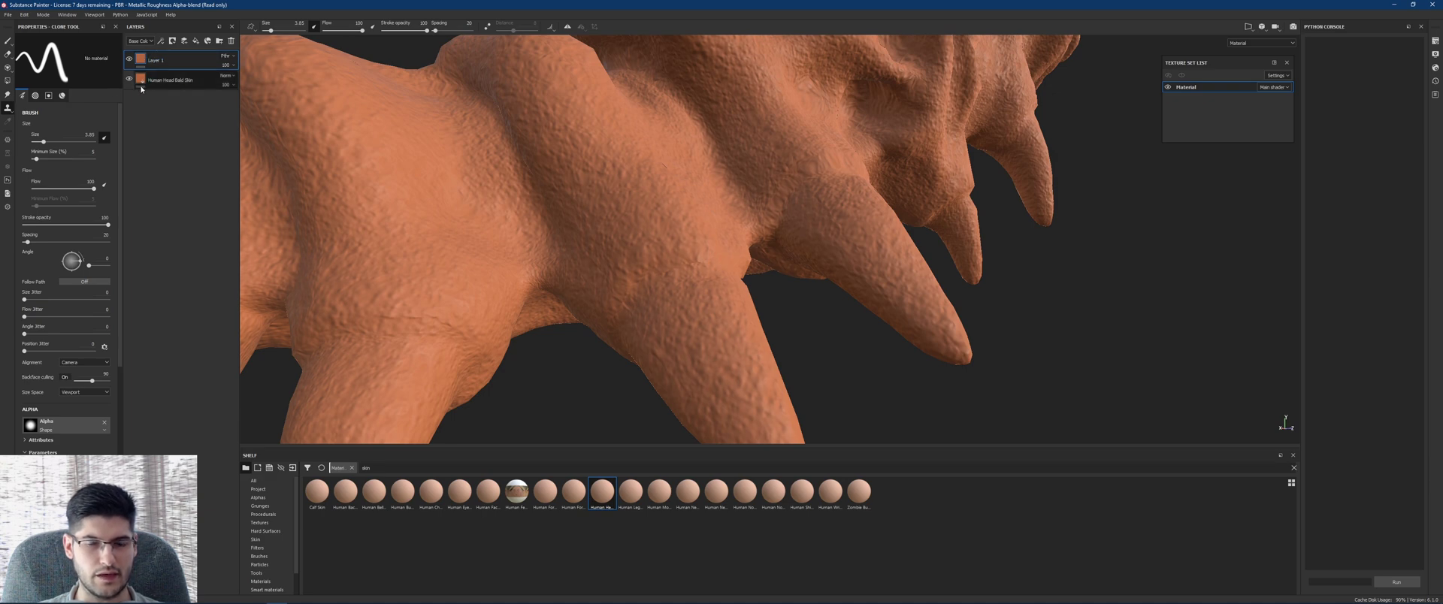
# Step: Activate the Clone tool and set its source point on the clean skin above the leg seam
pyautogui.keyDown('alt'); pyautogui.moveTo(399, 133); pyautogui.dragTo(625, 276); pyautogui.keyUp('alt')
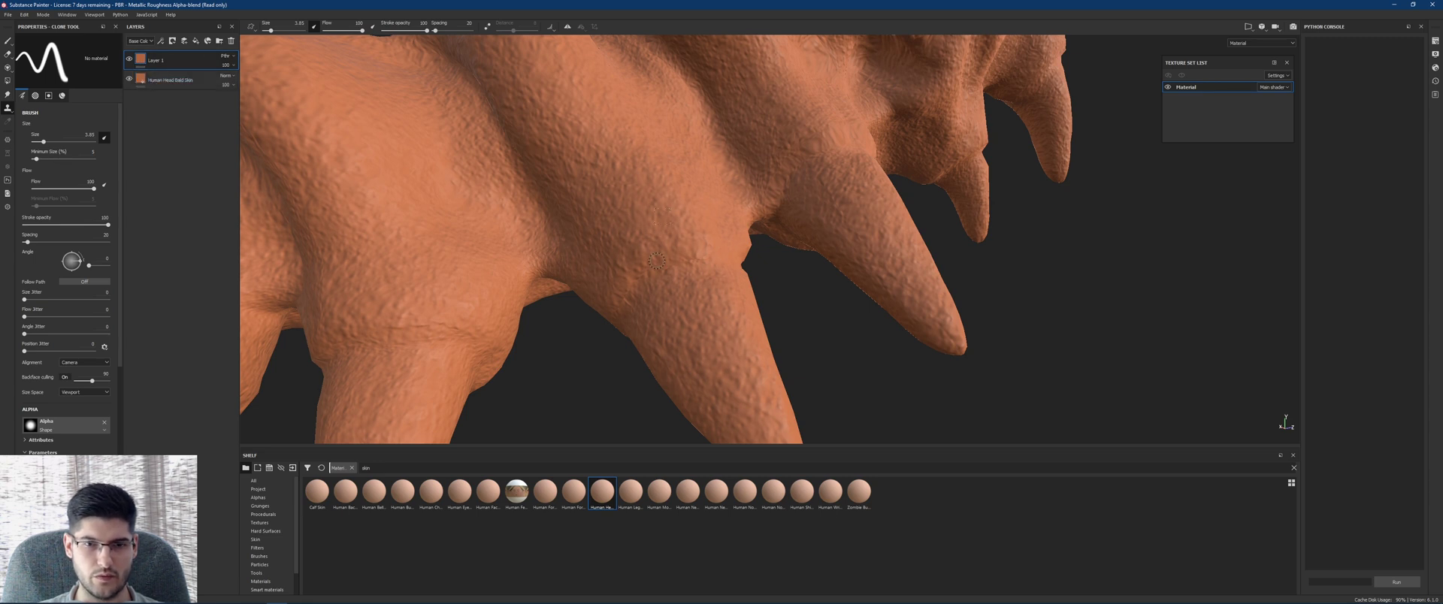
pyautogui.click(6, 42)
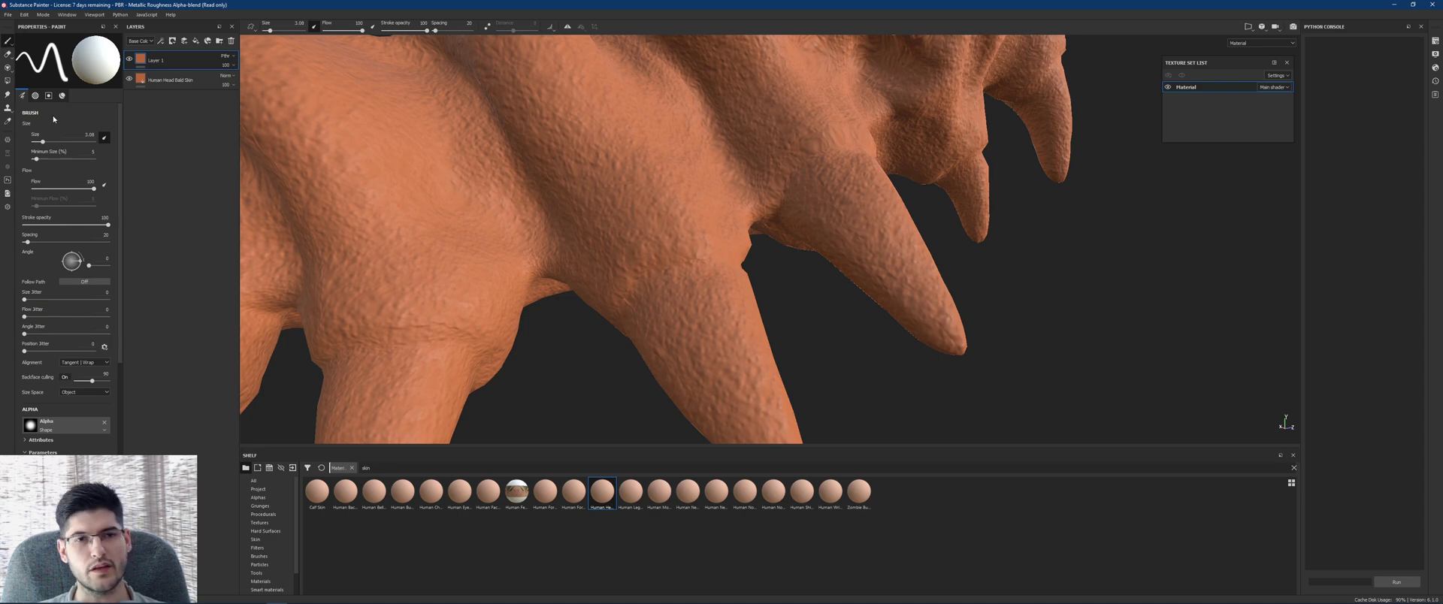
pyautogui.click(8, 107)
pyautogui.scroll(3, 628, 228)
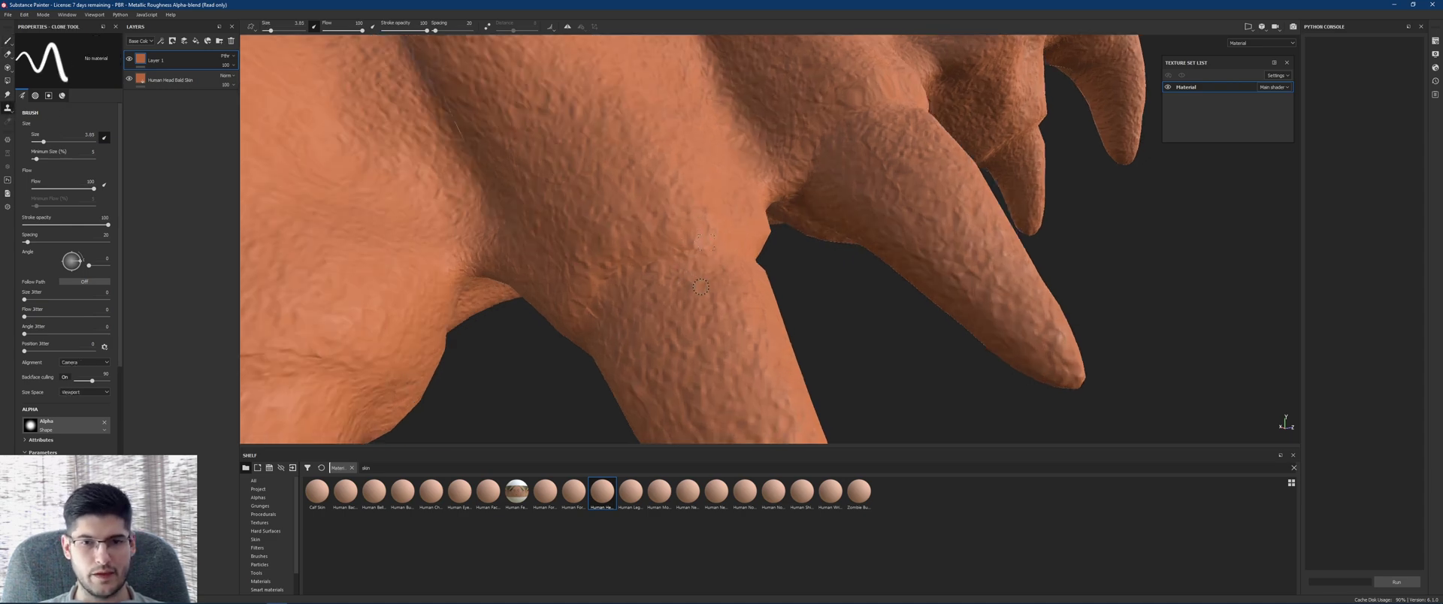
pyautogui.scroll(-3, 628, 229)
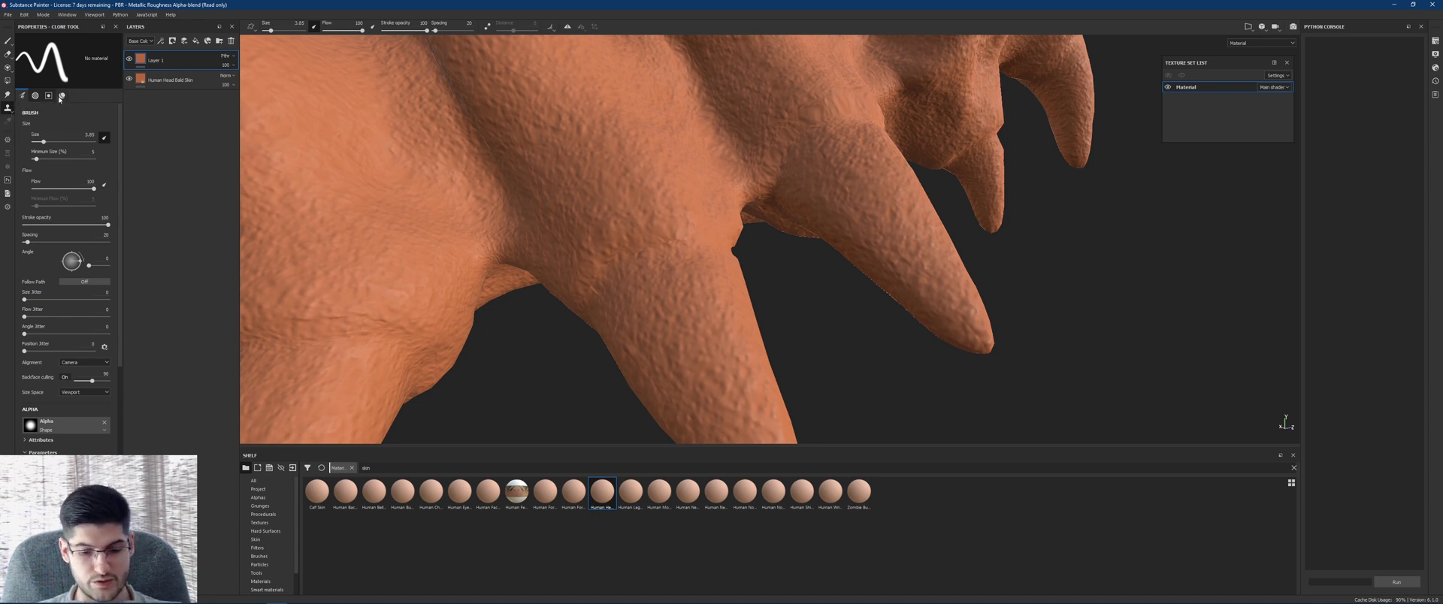
pyautogui.press('v')
pyautogui.click(586, 154)
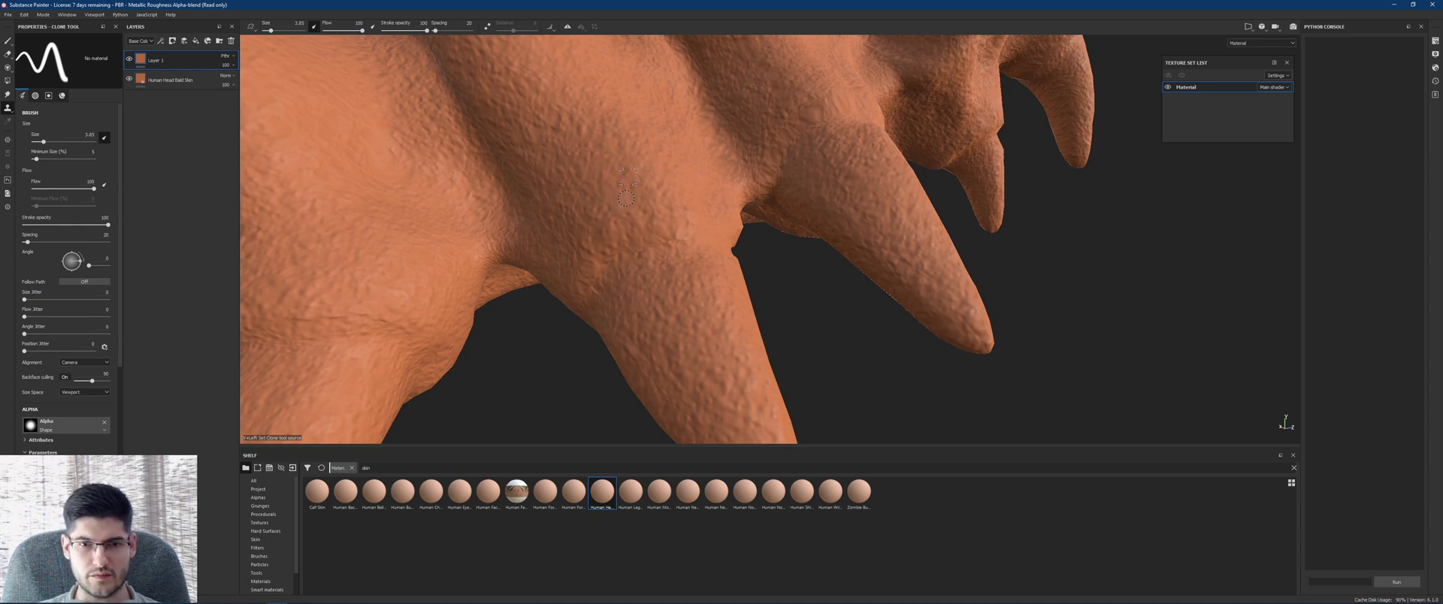
# Step: Rotate the environment lighting to light the leg seam more evenly and inspect the seam from several angles
pyautogui.keyDown('alt'); pyautogui.moveTo(626, 198); pyautogui.dragTo(668, 242); pyautogui.keyUp('alt')
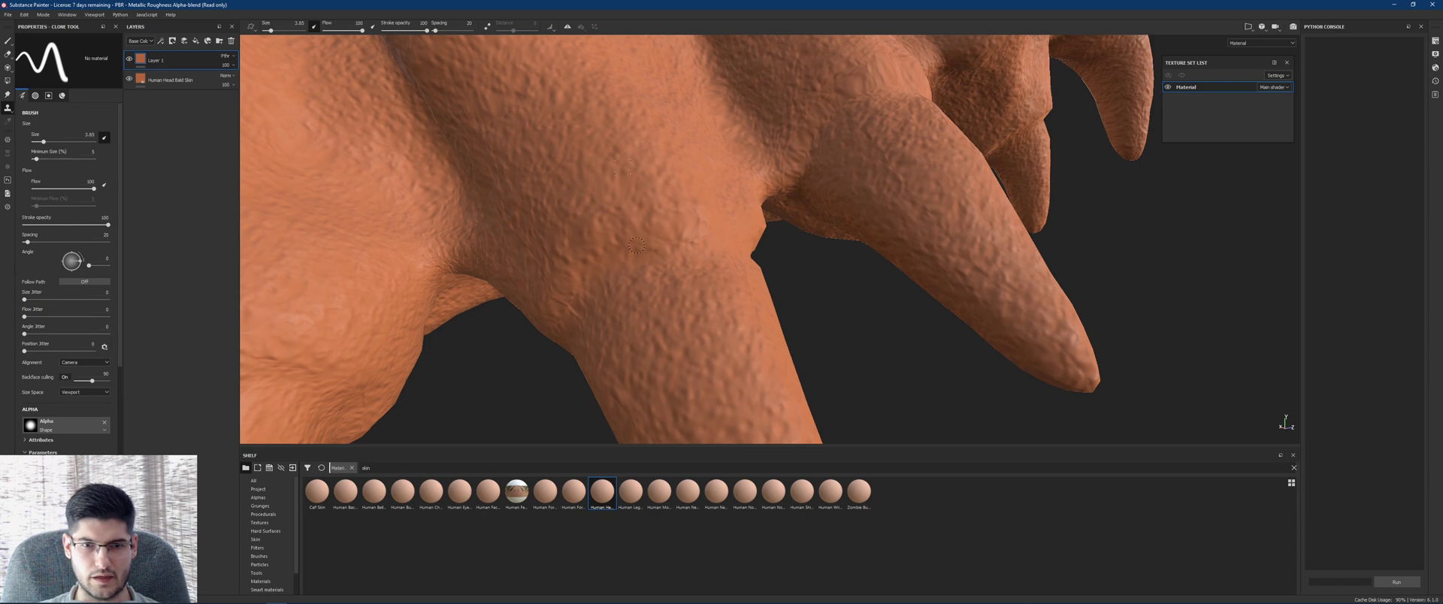
pyautogui.keyDown('alt'); pyautogui.moveTo(692, 239); pyautogui.dragTo(547, 258); pyautogui.keyUp('alt')
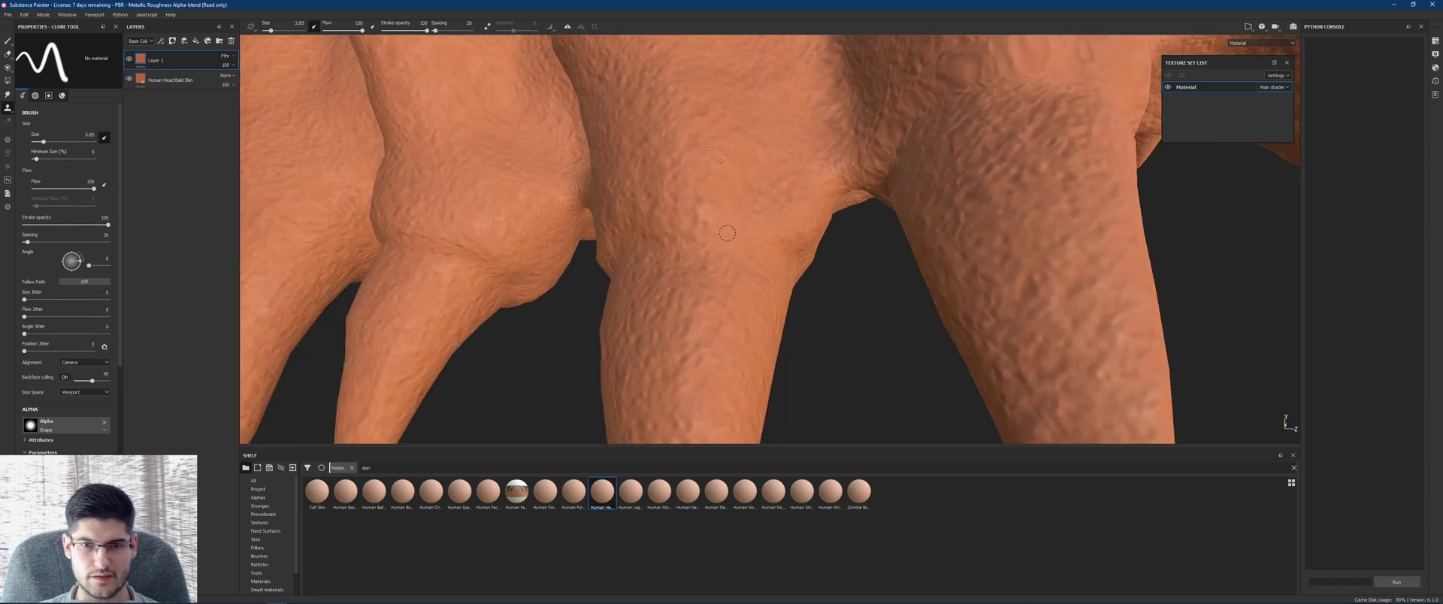
pyautogui.keyDown('alt'); pyautogui.moveTo(640, 236); pyautogui.dragTo(706, 218); pyautogui.keyUp('alt')
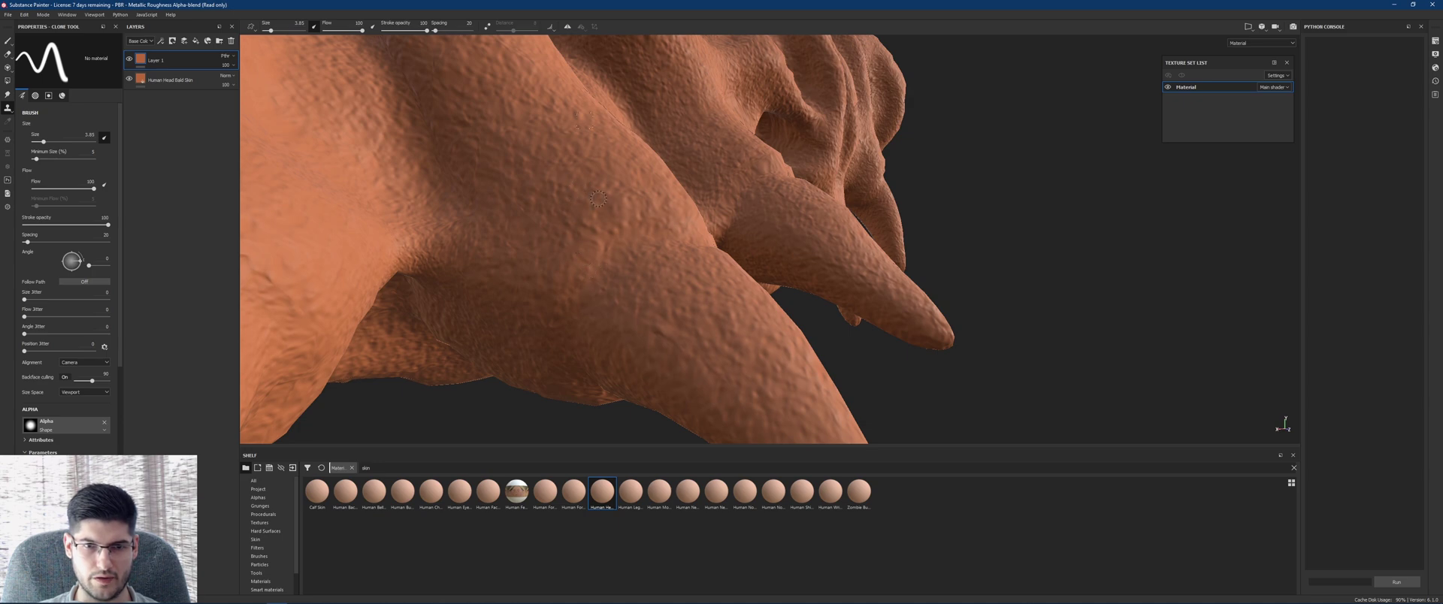
pyautogui.keyDown('shift'); pyautogui.moveTo(598, 279); pyautogui.dragTo(632, 278, button='right'); pyautogui.keyUp('shift')
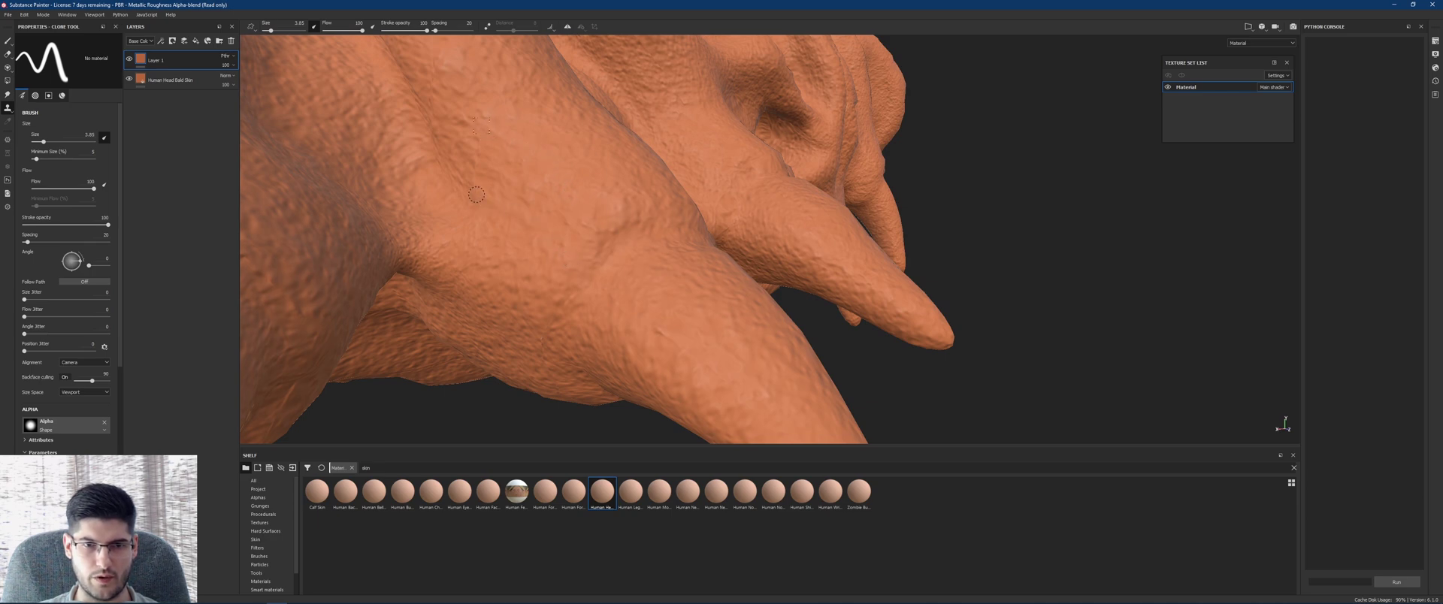
pyautogui.keyDown('alt'); pyautogui.moveTo(538, 187); pyautogui.dragTo(728, 159); pyautogui.keyUp('alt')
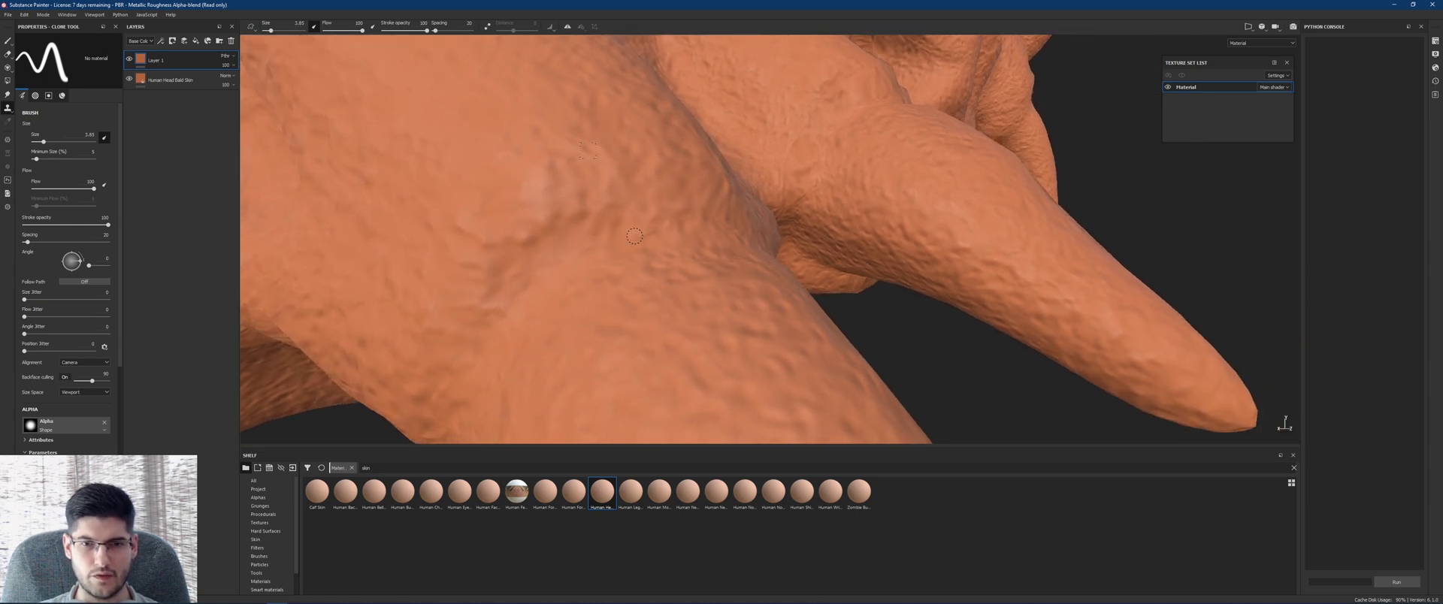
pyautogui.moveTo(635, 236)
pyautogui.mouseDown()
pyautogui.moveTo(668, 210)
pyautogui.moveTo(588, 250)
pyautogui.moveTo(636, 236)
pyautogui.moveTo(514, 254)
pyautogui.mouseUp()
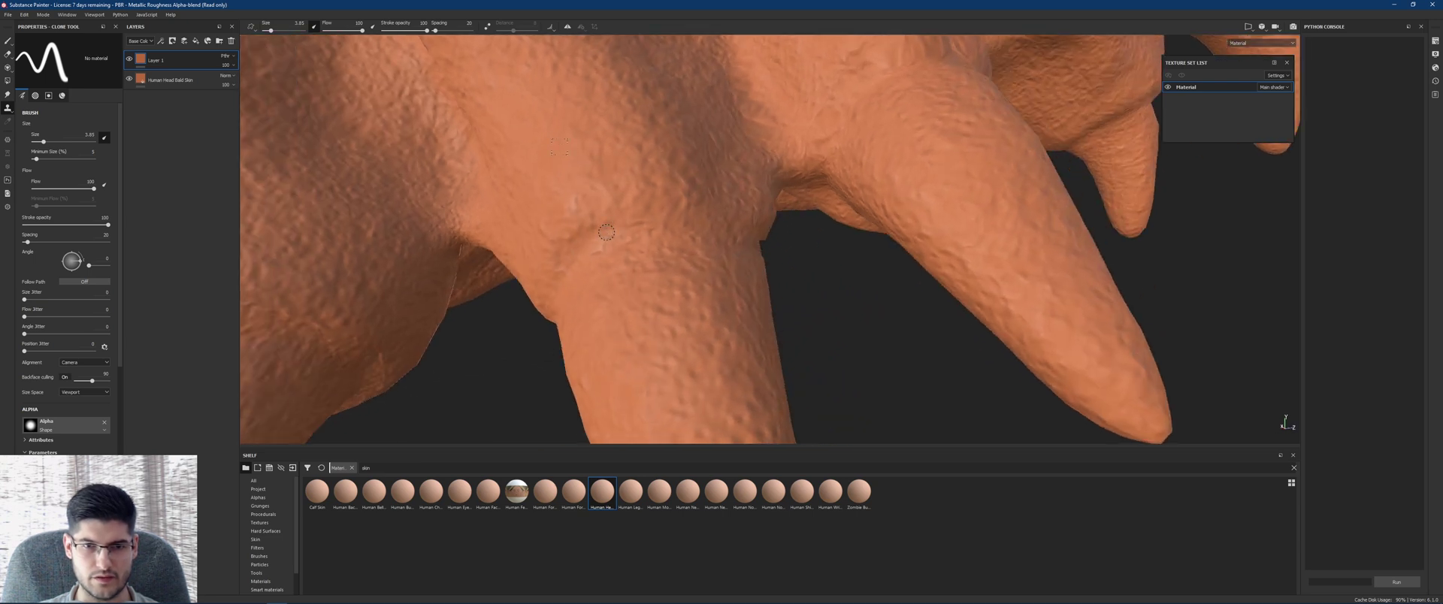
# Step: Examine the skin texture around the leg joints from several angles and distances for remaining seams
pyautogui.keyDown('alt'); pyautogui.moveTo(605, 232); pyautogui.dragTo(610, 227); pyautogui.keyUp('alt')
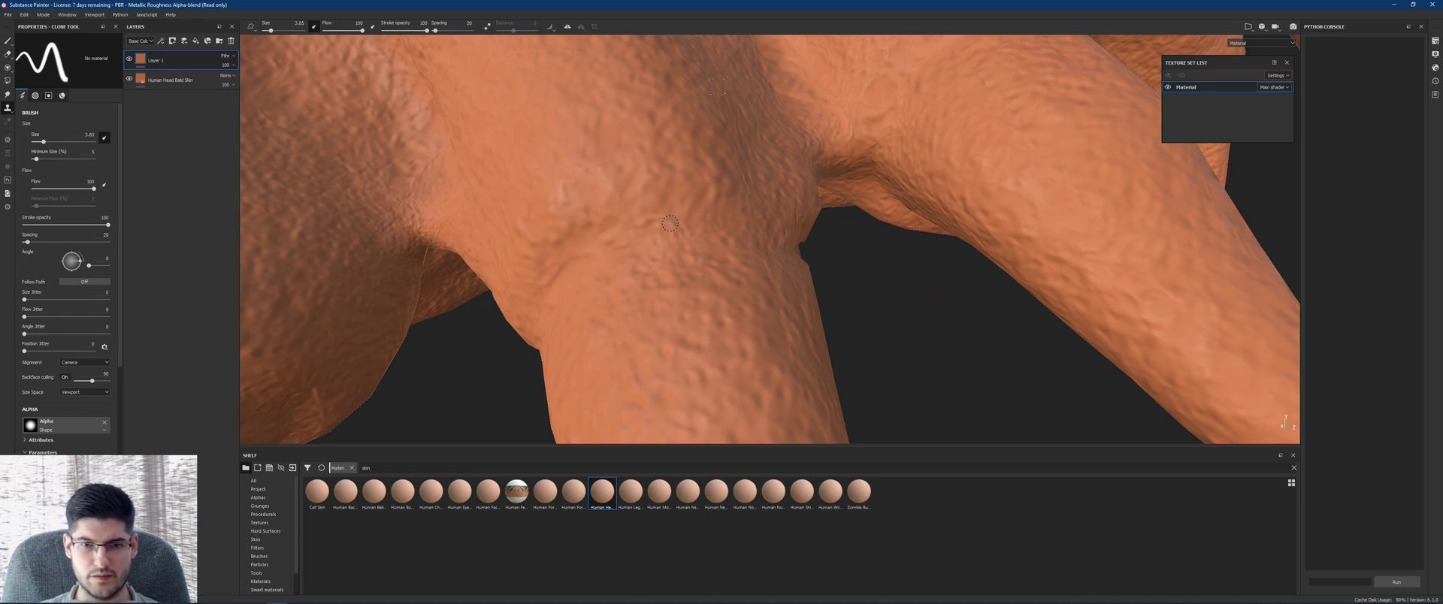
pyautogui.moveTo(733, 256)
pyautogui.keyDown('alt'); pyautogui.mouseDown()
pyautogui.moveTo(541, 277)
pyautogui.moveTo(789, 212)
pyautogui.mouseUp(); pyautogui.keyUp('alt')
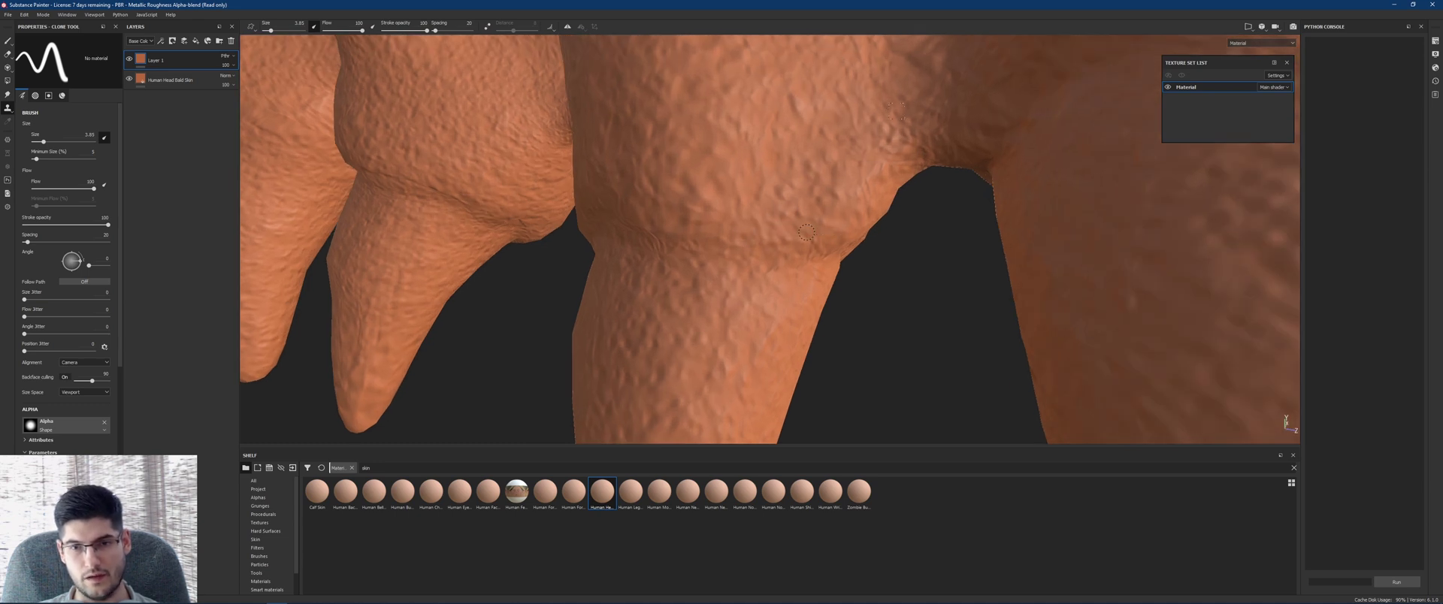
pyautogui.keyDown('alt'); pyautogui.moveTo(744, 240); pyautogui.dragTo(707, 197); pyautogui.keyUp('alt')
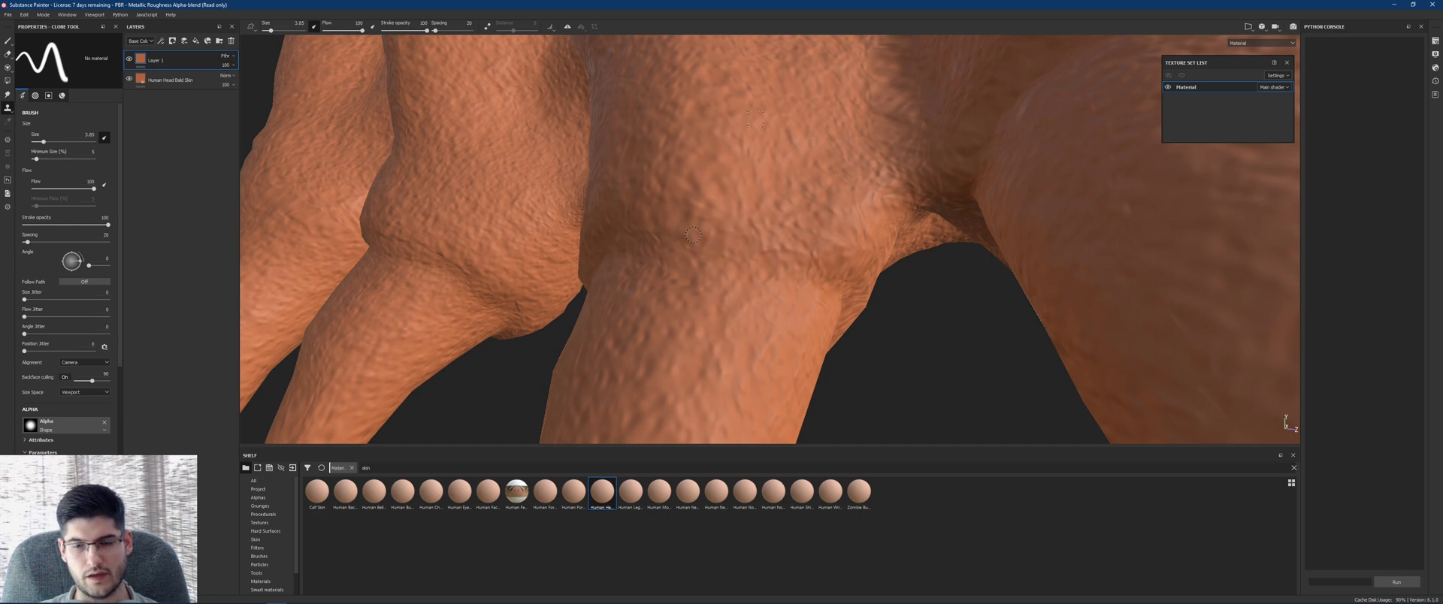
pyautogui.keyDown('alt'); pyautogui.moveTo(693, 236); pyautogui.dragTo(549, 216, button='right'); pyautogui.keyUp('alt')
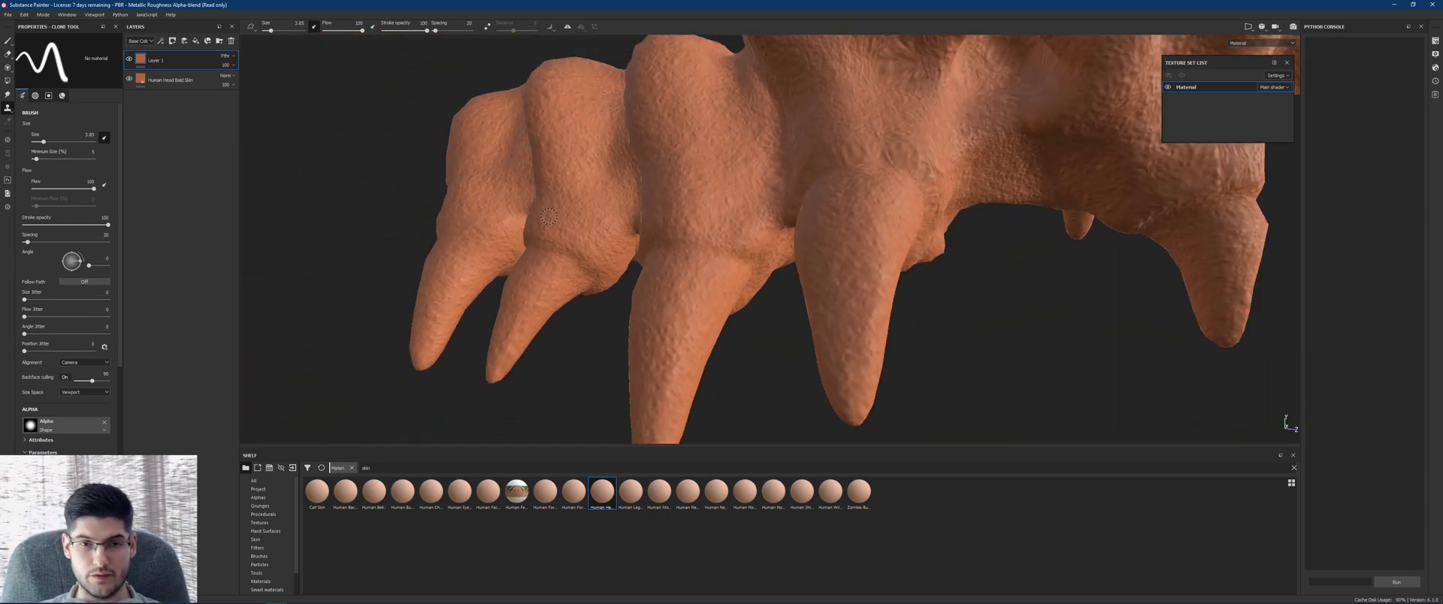
pyautogui.keyDown('alt'); pyautogui.moveTo(548, 217); pyautogui.dragTo(713, 241); pyautogui.keyUp('alt')
pyautogui.keyDown('alt'); pyautogui.moveTo(714, 241); pyautogui.dragTo(854, 264, button='right'); pyautogui.keyUp('alt')
pyautogui.moveTo(853, 264)
pyautogui.keyDown('alt'); pyautogui.mouseDown()
pyautogui.moveTo(924, 248)
pyautogui.moveTo(841, 278)
pyautogui.moveTo(793, 217)
pyautogui.moveTo(797, 187)
pyautogui.moveTo(748, 248)
pyautogui.moveTo(797, 220)
pyautogui.mouseUp(); pyautogui.keyUp('alt')
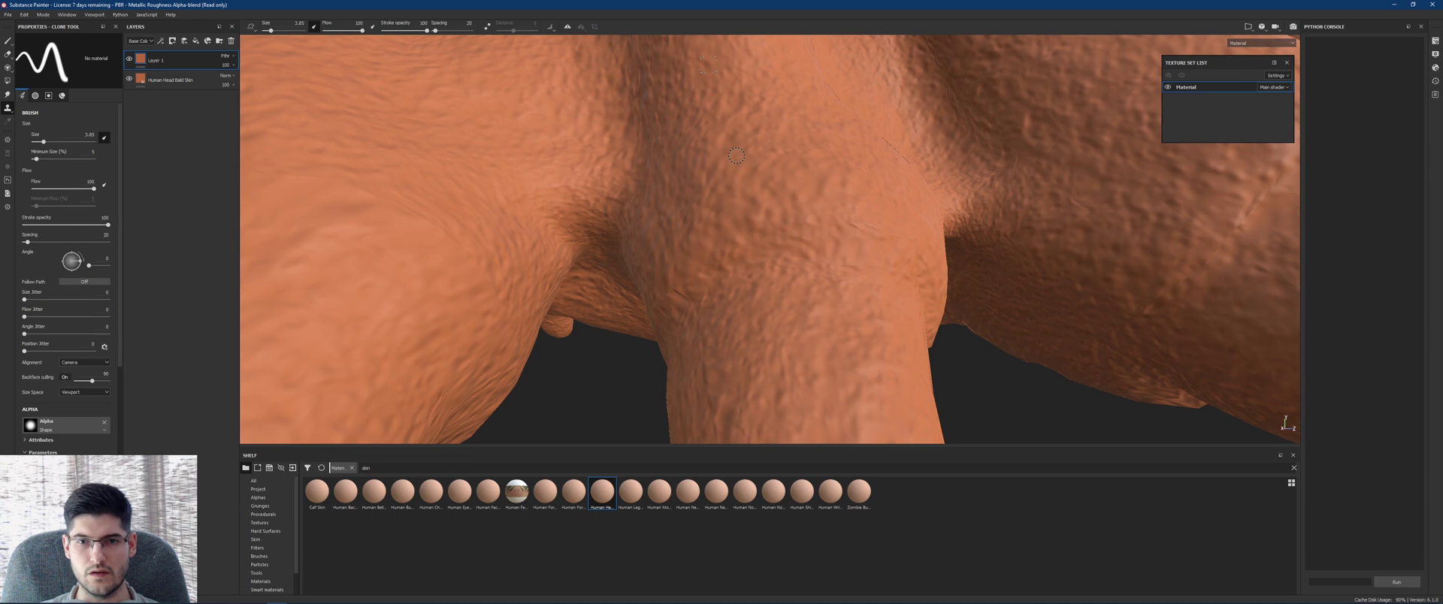
# Step: Enlarge the clone brush slightly and check the upper leg seam from the side and the creature as a whole
pyautogui.keyDown('ctrl'); pyautogui.moveTo(736, 156); pyautogui.dragTo(749, 150, button='right'); pyautogui.keyUp('ctrl')
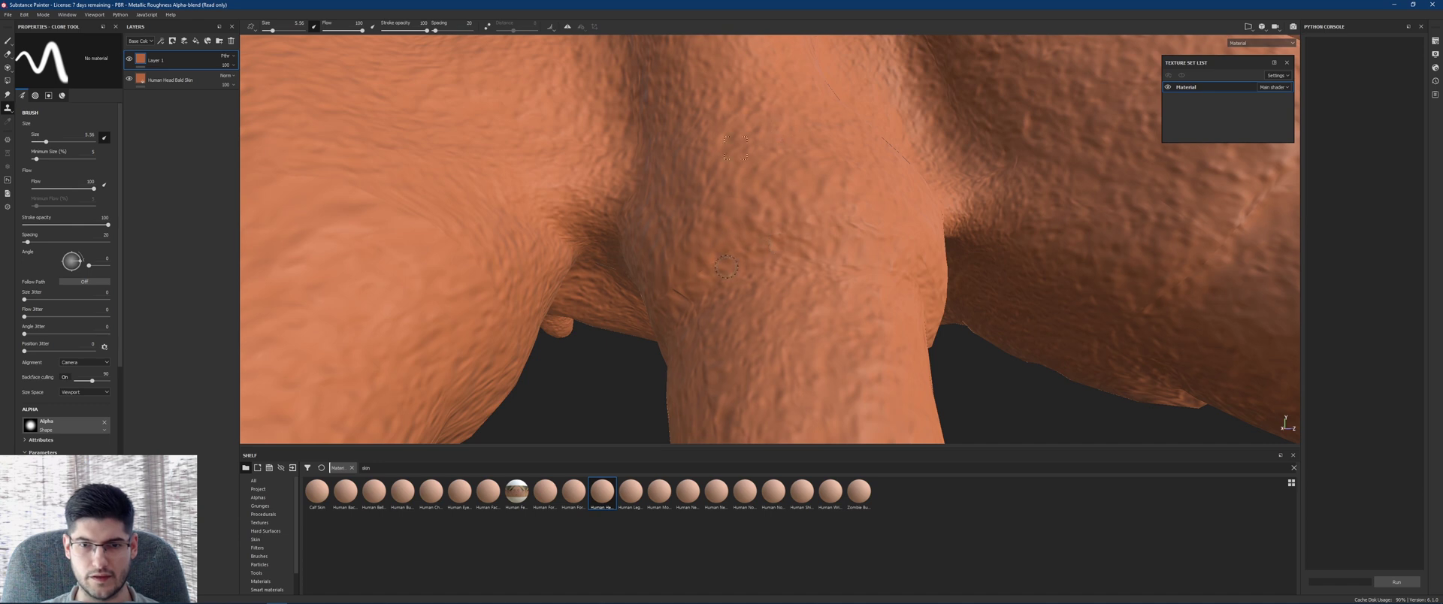
pyautogui.keyDown('alt'); pyautogui.moveTo(726, 267); pyautogui.dragTo(699, 268); pyautogui.keyUp('alt')
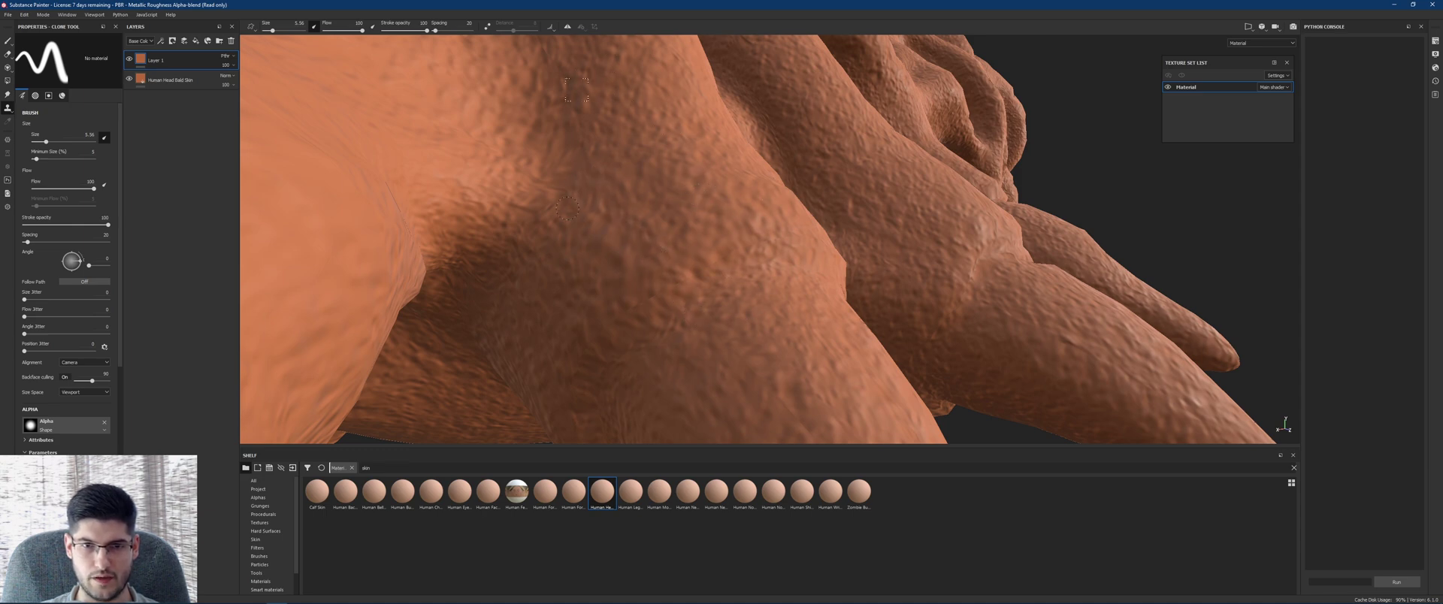
pyautogui.moveTo(673, 223)
pyautogui.keyDown('alt'); pyautogui.mouseDown()
pyautogui.moveTo(858, 240)
pyautogui.moveTo(827, 243)
pyautogui.moveTo(796, 239)
pyautogui.moveTo(920, 221)
pyautogui.moveTo(869, 145)
pyautogui.moveTo(934, 248)
pyautogui.moveTo(797, 196)
pyautogui.moveTo(832, 154)
pyautogui.moveTo(731, 197)
pyautogui.mouseUp(); pyautogui.keyUp('alt')
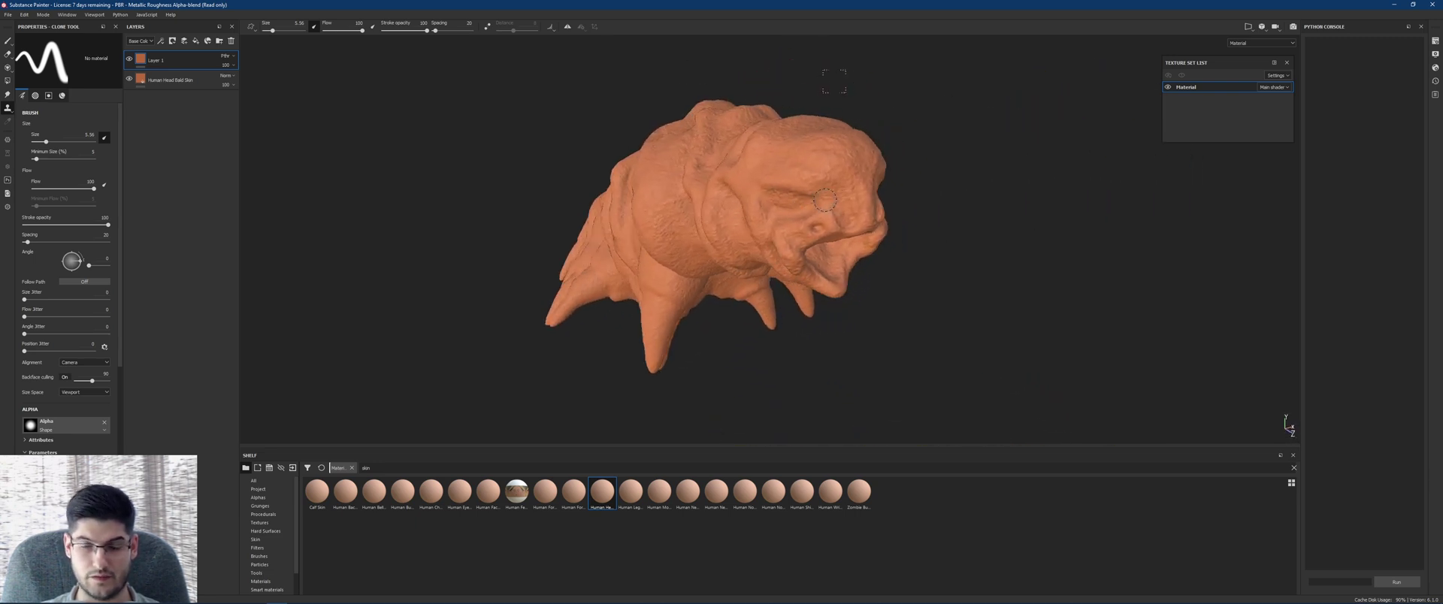